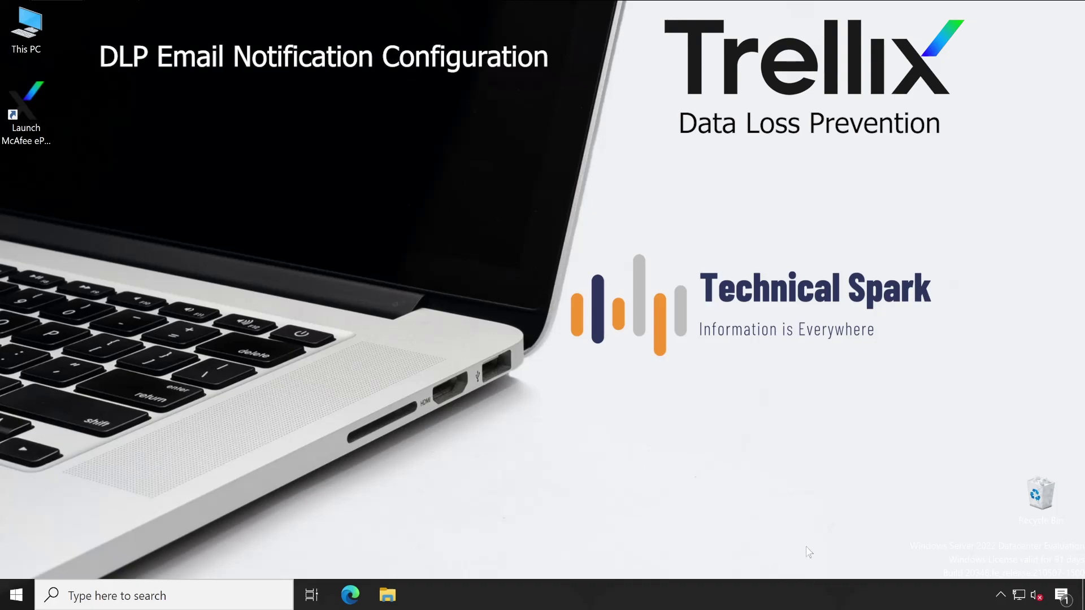
- Launch the ePolicy Orchestrator console from its desktop shortcut to reach the Summary dashboard
{"action": "left_click", "coordinate": [29, 116]}
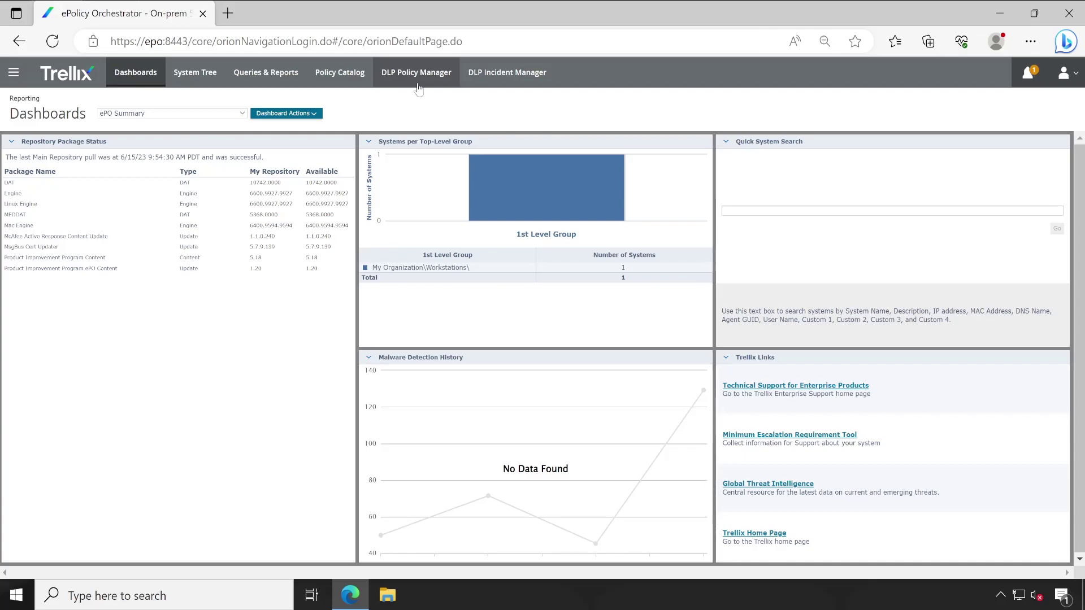
- Delete the Temp rule set in DLP Policy Manager
{"action": "left_click", "coordinate": [417, 85]}
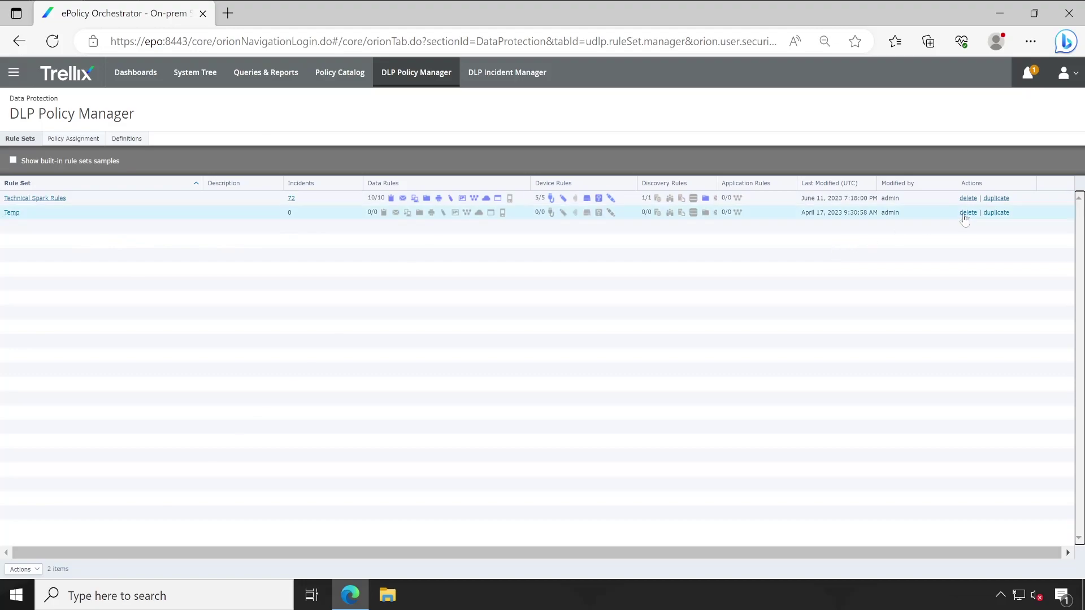
{"action": "left_click", "coordinate": [968, 212]}
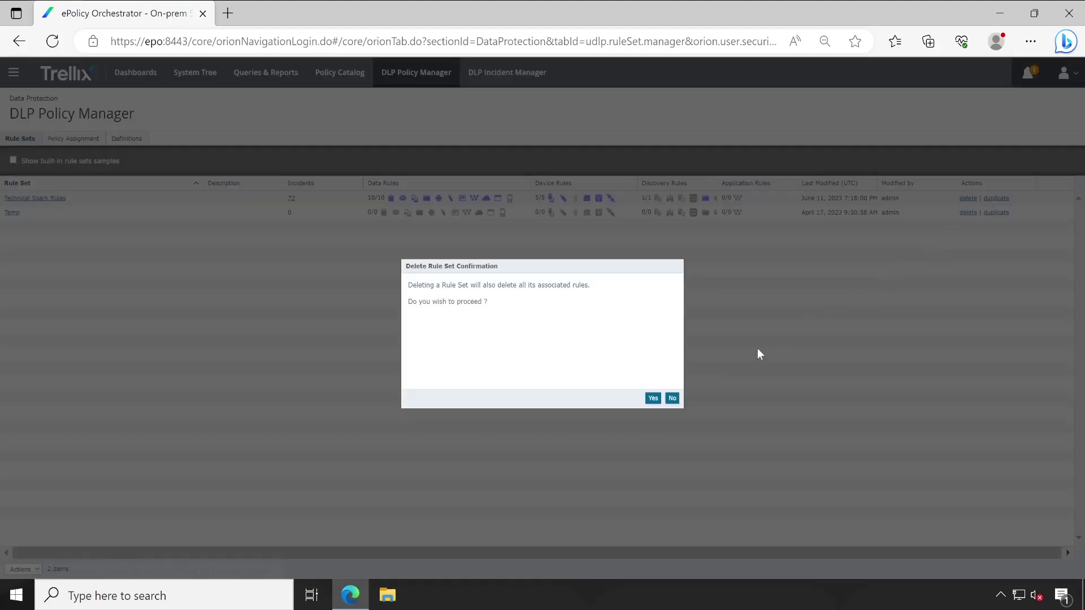
{"action": "left_click", "coordinate": [652, 398]}
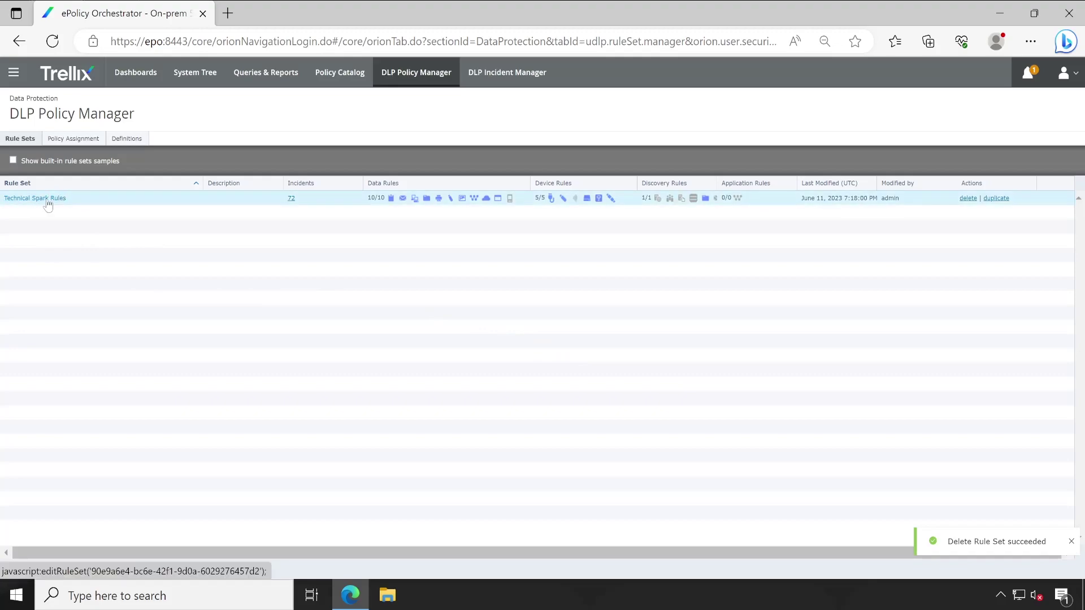
- Open the Technical Spark Rules rule set from the assigned Data Loss Prevention 11.10 policies and browse its rule types
{"action": "left_click", "coordinate": [191, 76]}
{"action": "left_click", "coordinate": [192, 140]}
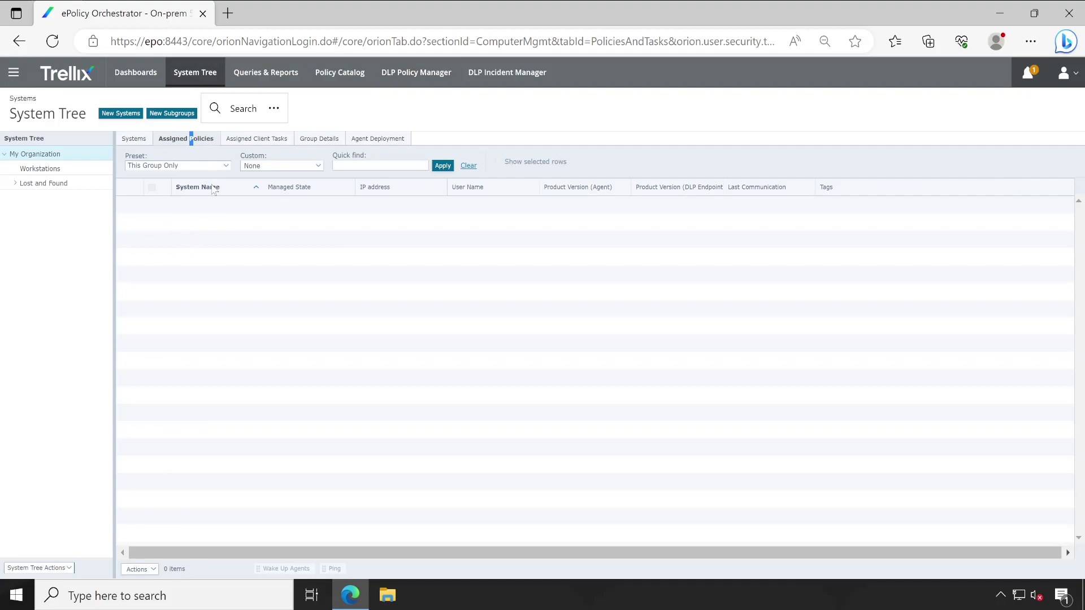
{"action": "left_click", "coordinate": [192, 164]}
{"action": "left_click", "coordinate": [206, 186]}
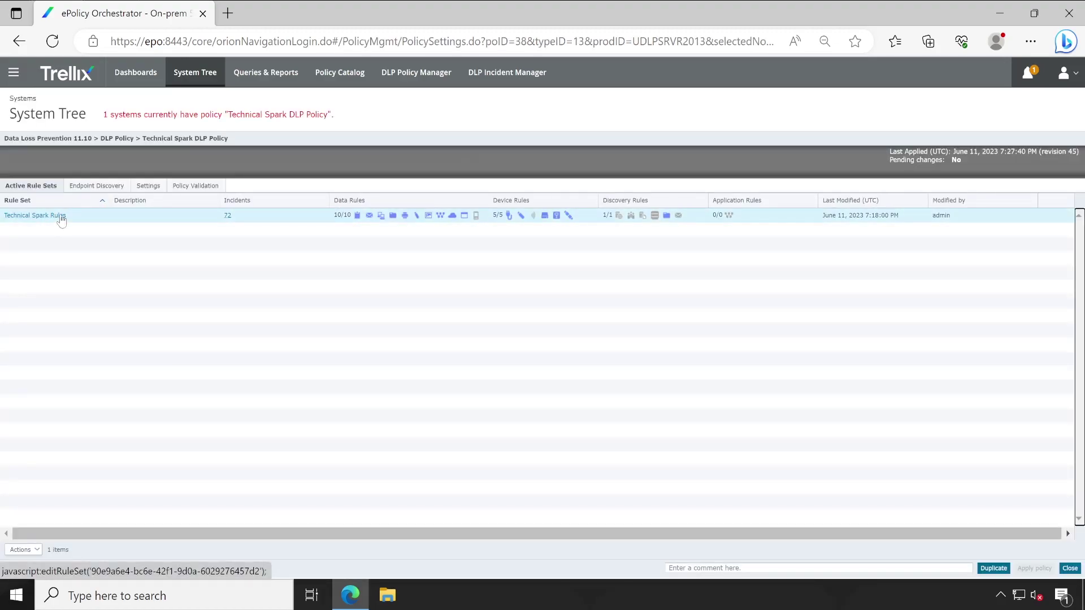
{"action": "left_click", "coordinate": [60, 217]}
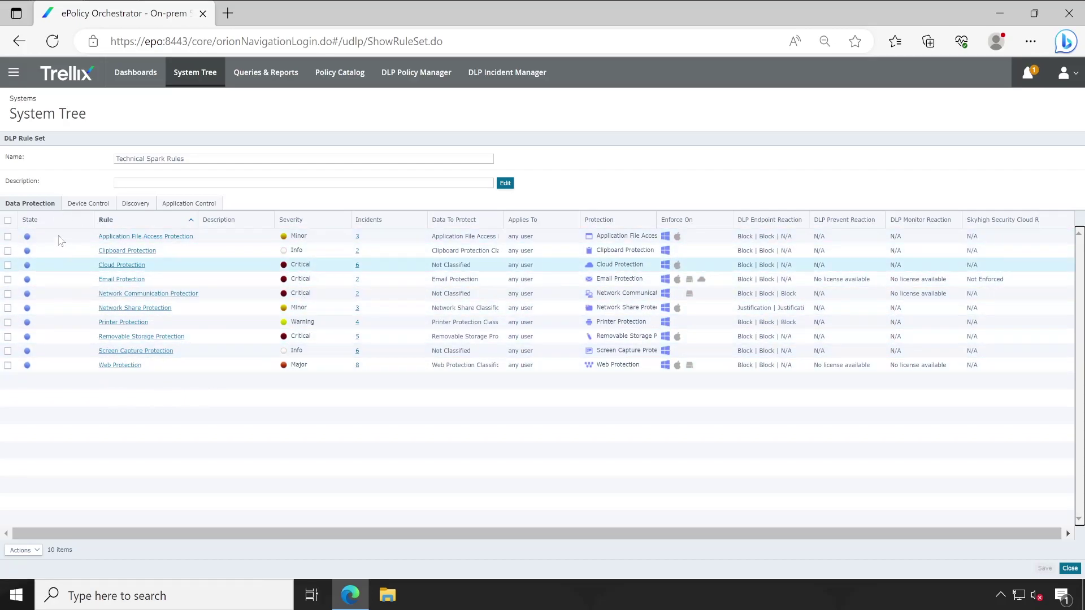
{"action": "left_click", "coordinate": [88, 205]}
{"action": "left_click", "coordinate": [144, 207]}
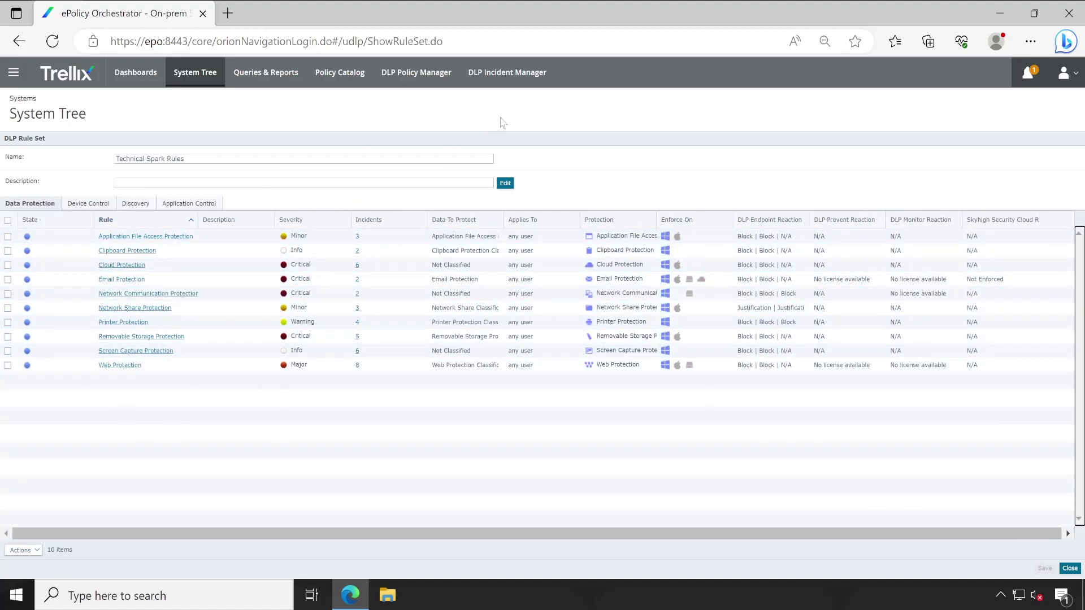
- View the Email Server category in Server Settings, start an edit, and cancel without changes
{"action": "left_click", "coordinate": [15, 76]}
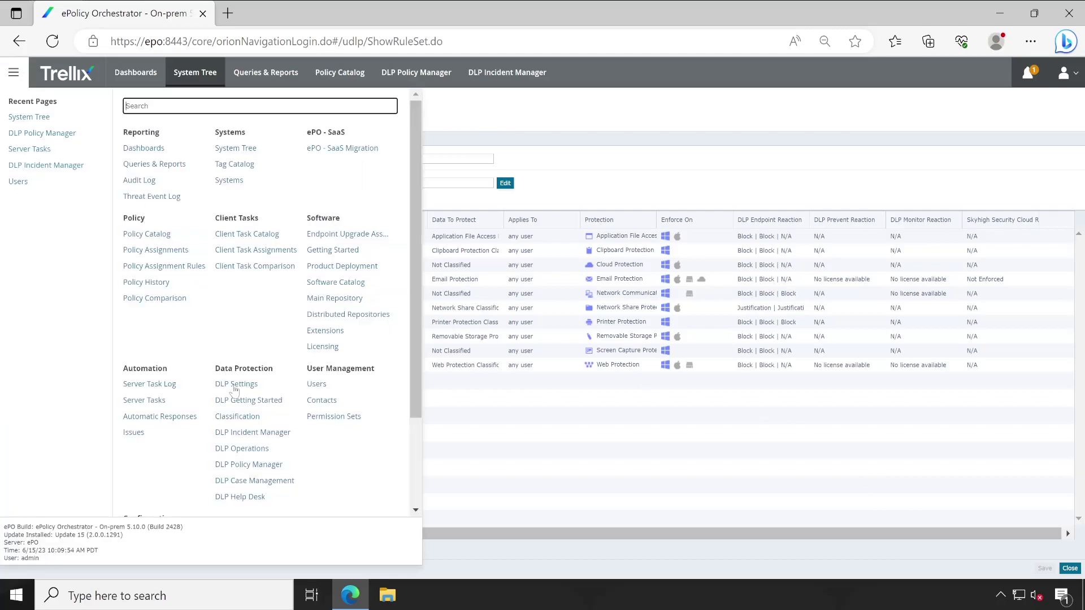
{"action": "scroll", "coordinate": [198, 364], "scroll_direction": "down", "scroll_amount": 2}
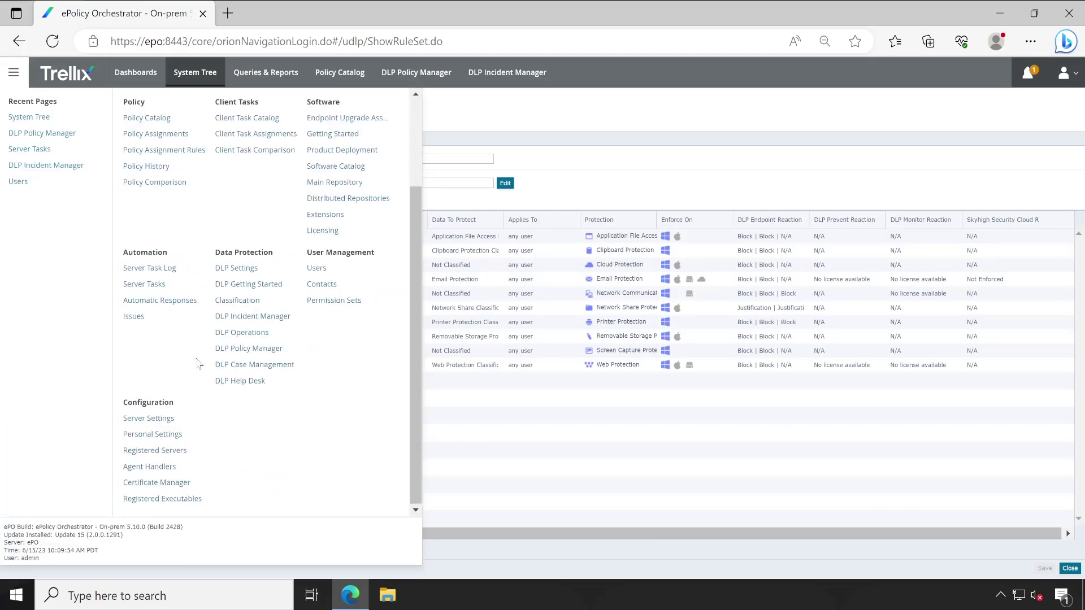
{"action": "left_click", "coordinate": [158, 419]}
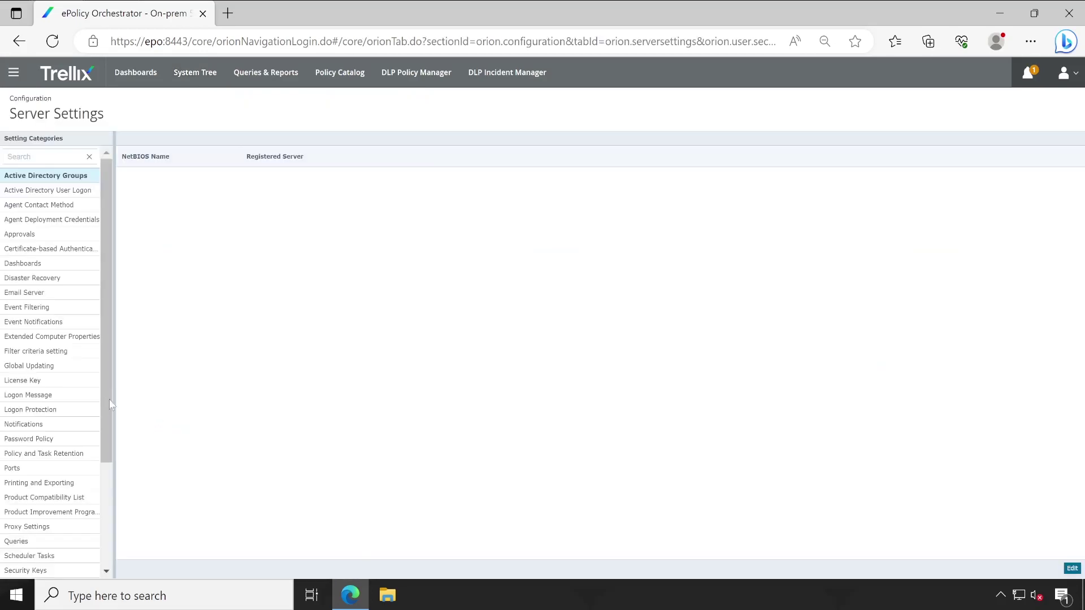
{"action": "left_click", "coordinate": [42, 295]}
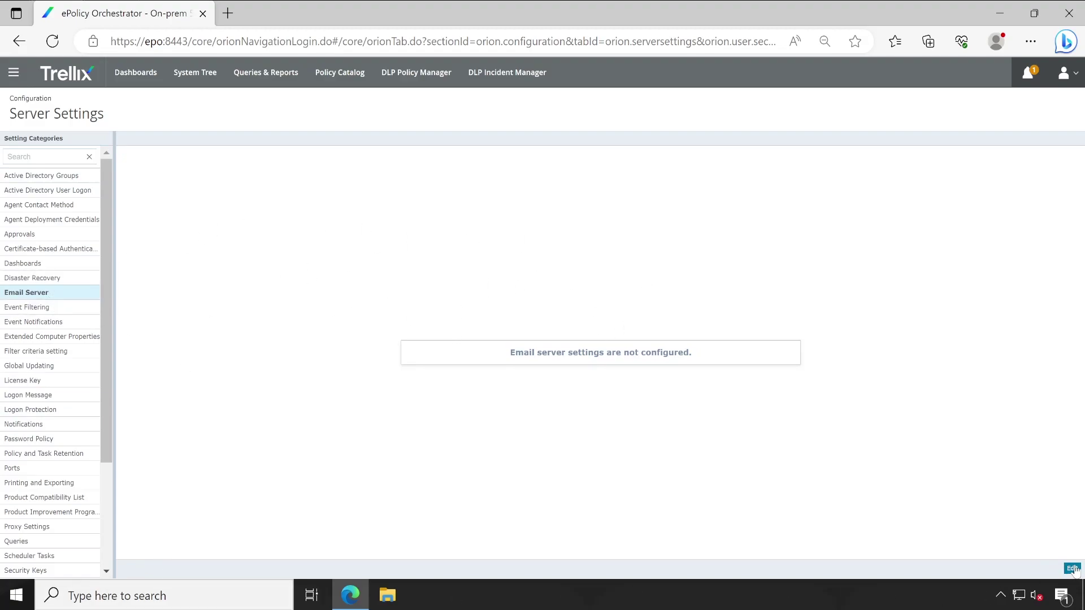
{"action": "left_click", "coordinate": [1072, 569]}
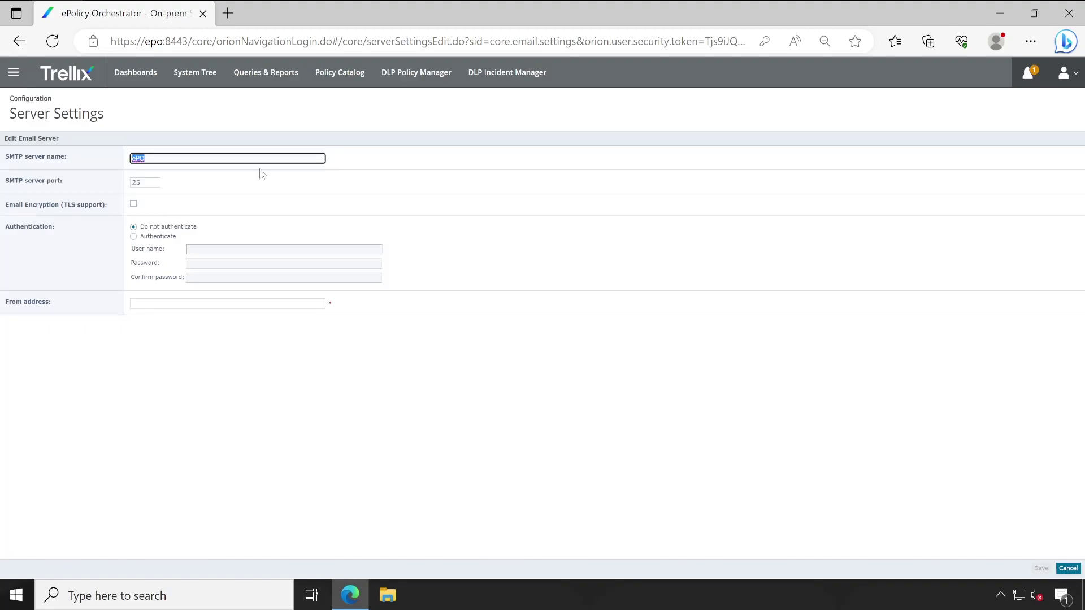
{"action": "left_click", "coordinate": [348, 195]}
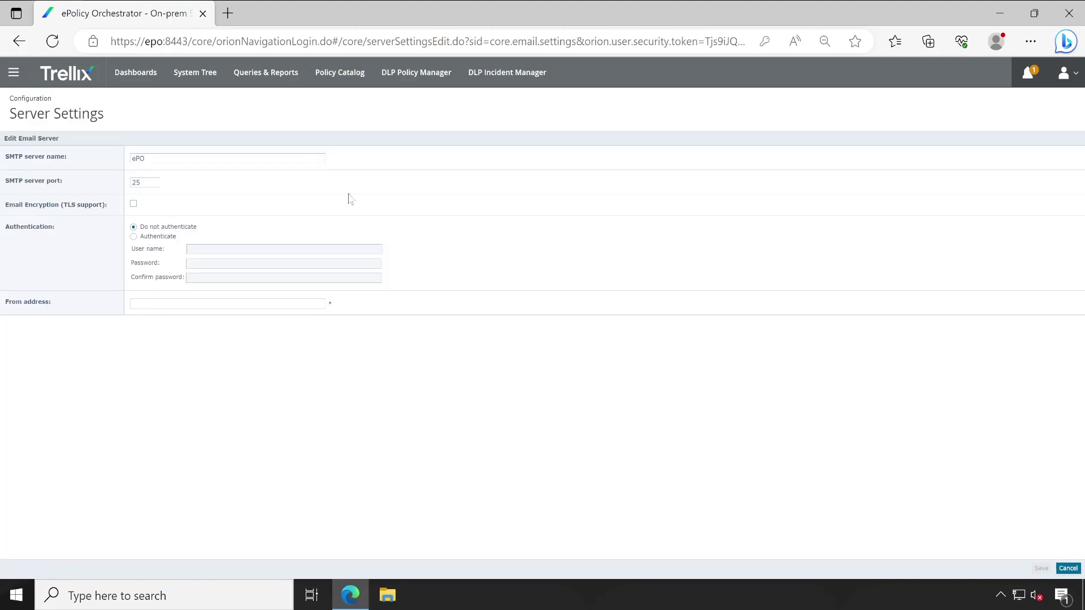
{"action": "left_click", "coordinate": [1069, 568]}
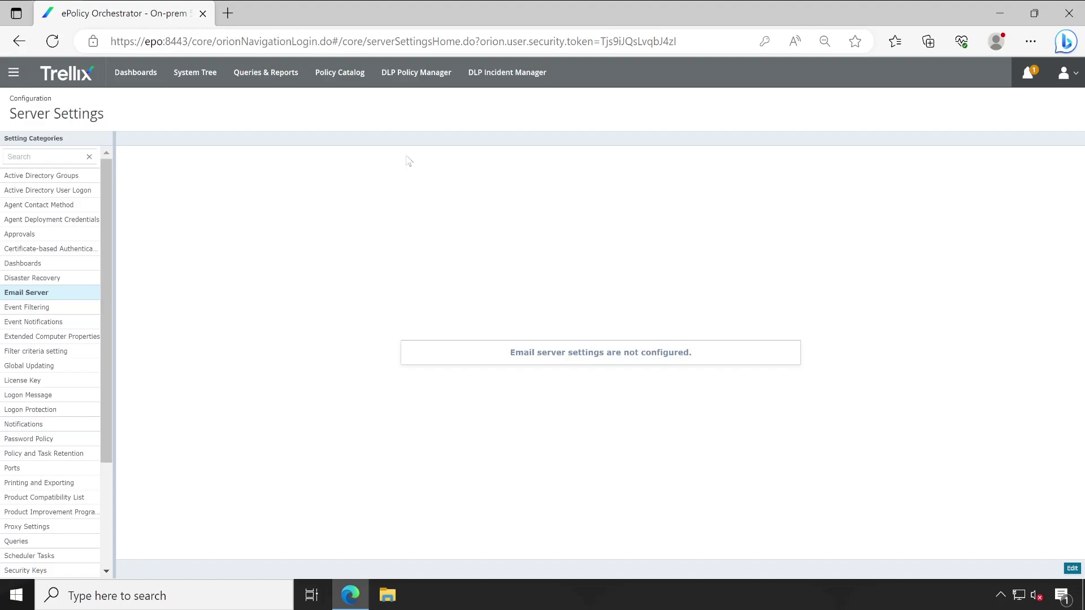
- Show the Automatic mail Notification tasks under DLP Incident Manager's Incident Tasks with the Actions menu
{"action": "left_click", "coordinate": [490, 82]}
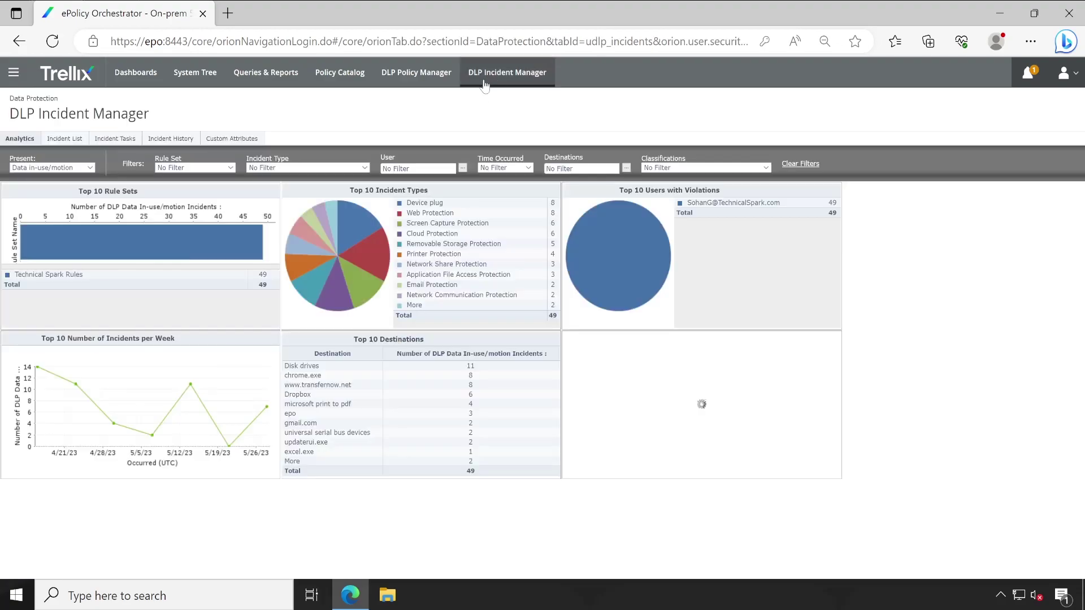
{"action": "left_click", "coordinate": [117, 140]}
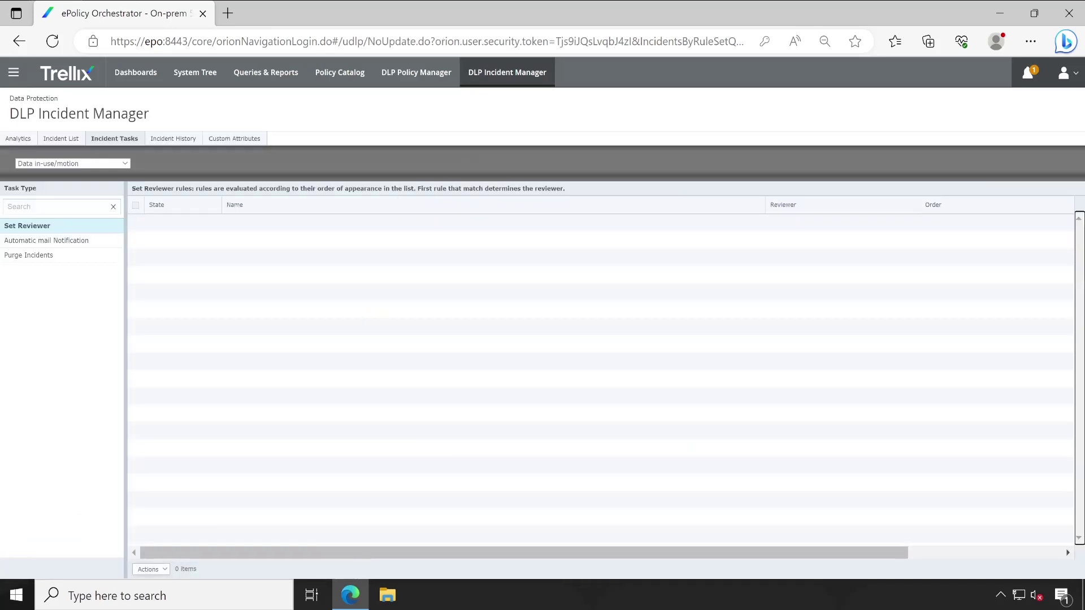
{"action": "left_click", "coordinate": [73, 244]}
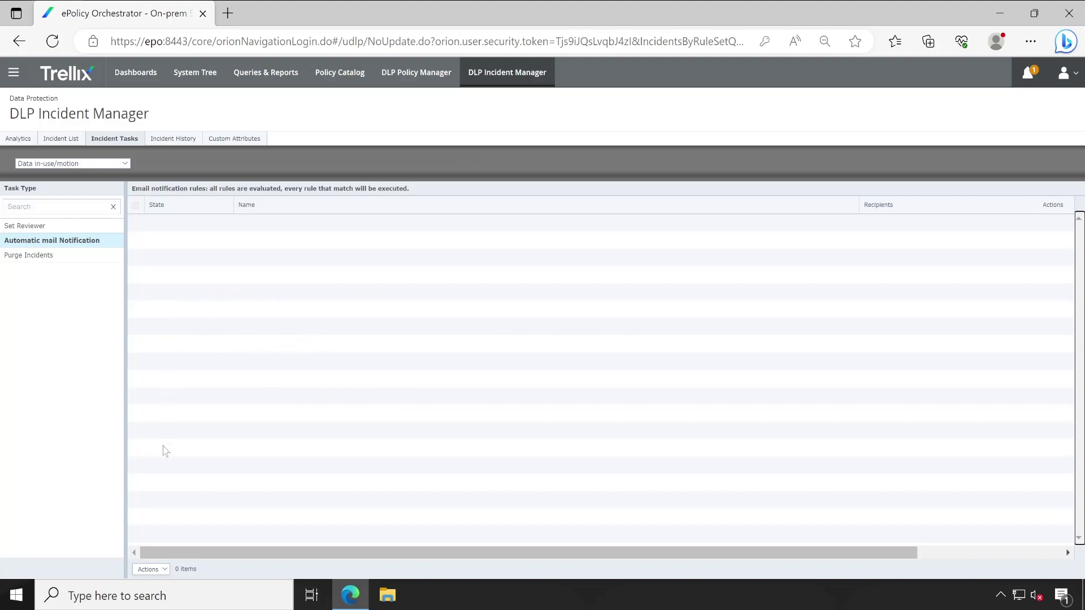
{"action": "left_click", "coordinate": [168, 570]}
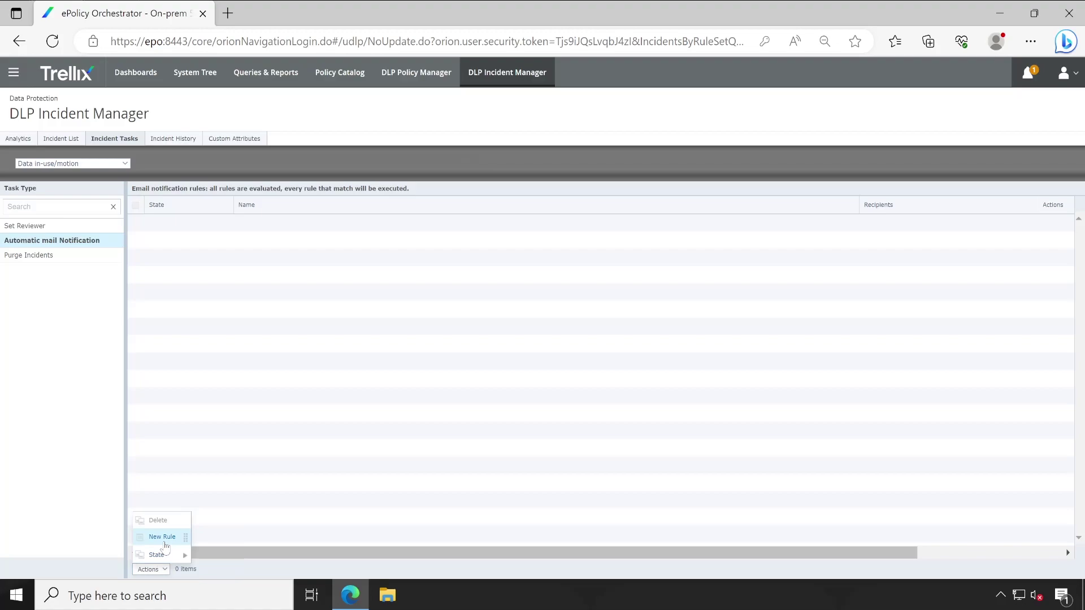
- Create a new rule named 'Email Notification', review its template fields, and select the default sender address
{"action": "left_click", "coordinate": [164, 540]}
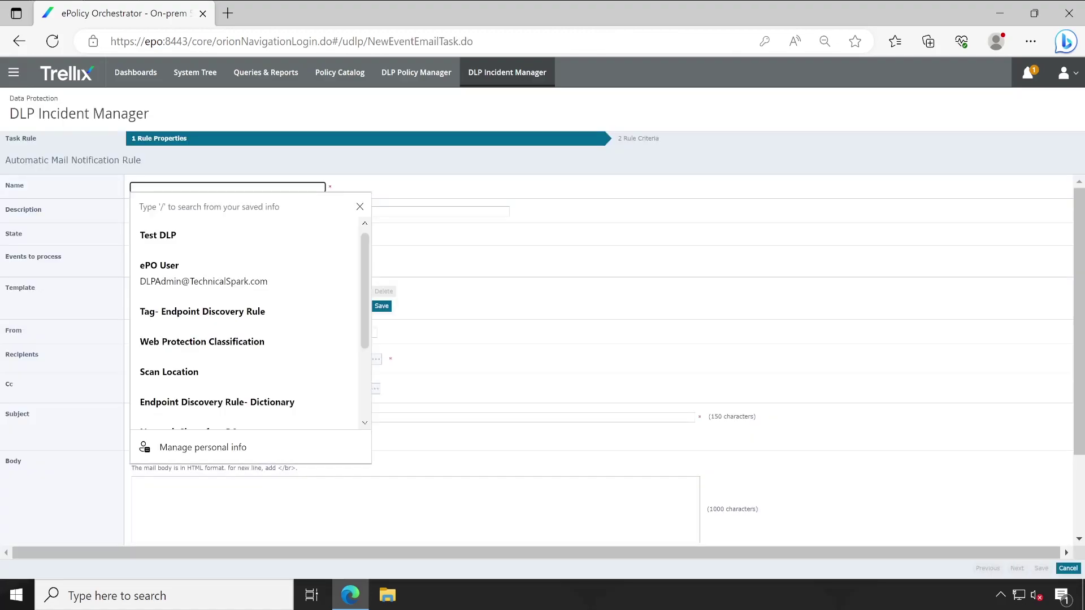
{"action": "type", "text": "Email Notification"}
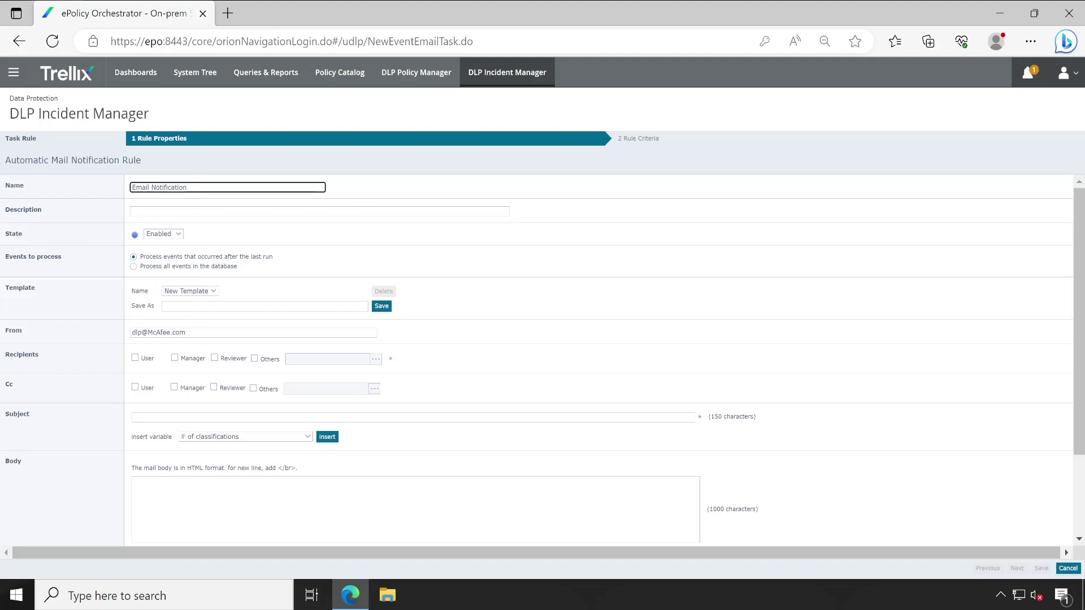
{"action": "left_click", "coordinate": [283, 417]}
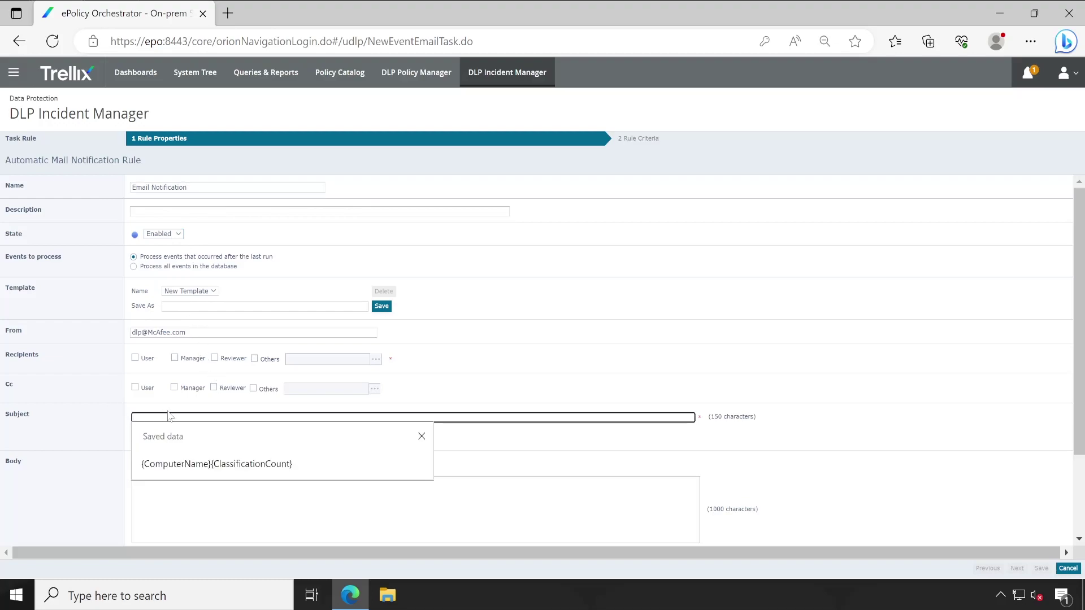
{"action": "left_click", "coordinate": [99, 425]}
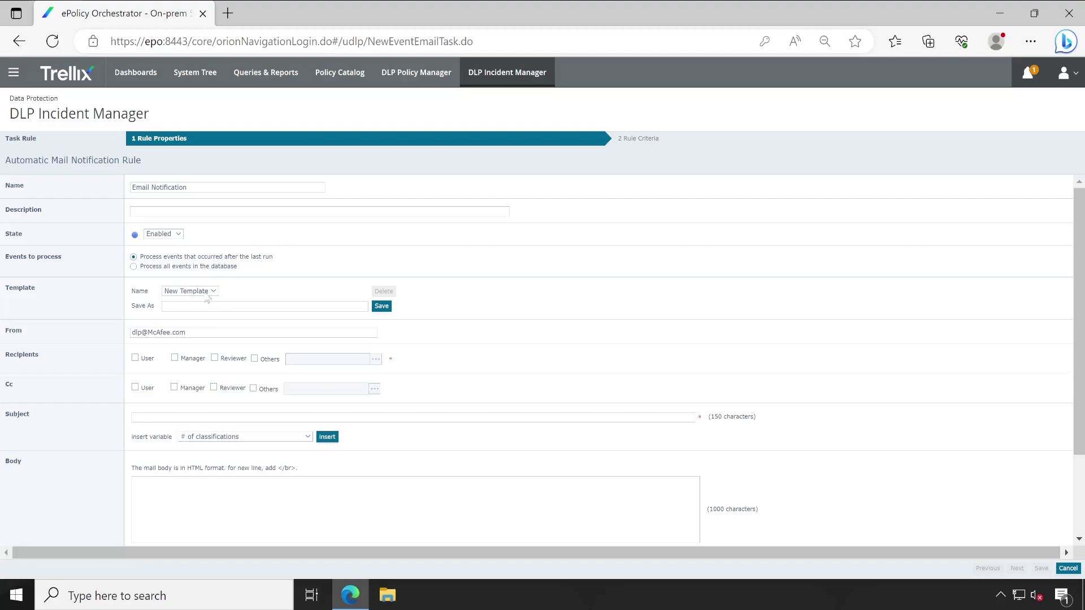
{"action": "left_click", "coordinate": [313, 307]}
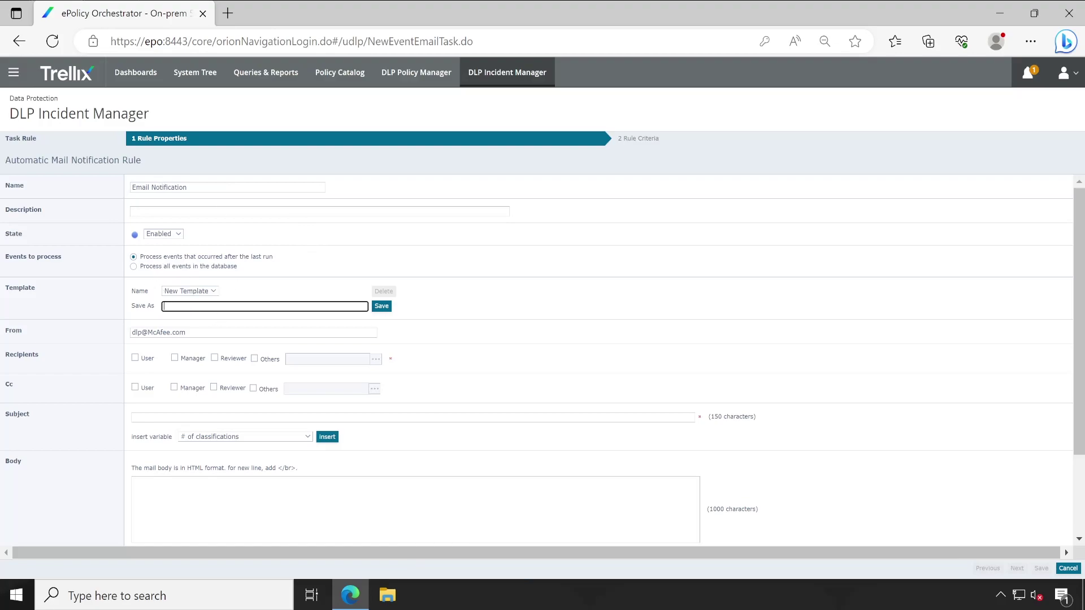
{"action": "left_click", "coordinate": [199, 291]}
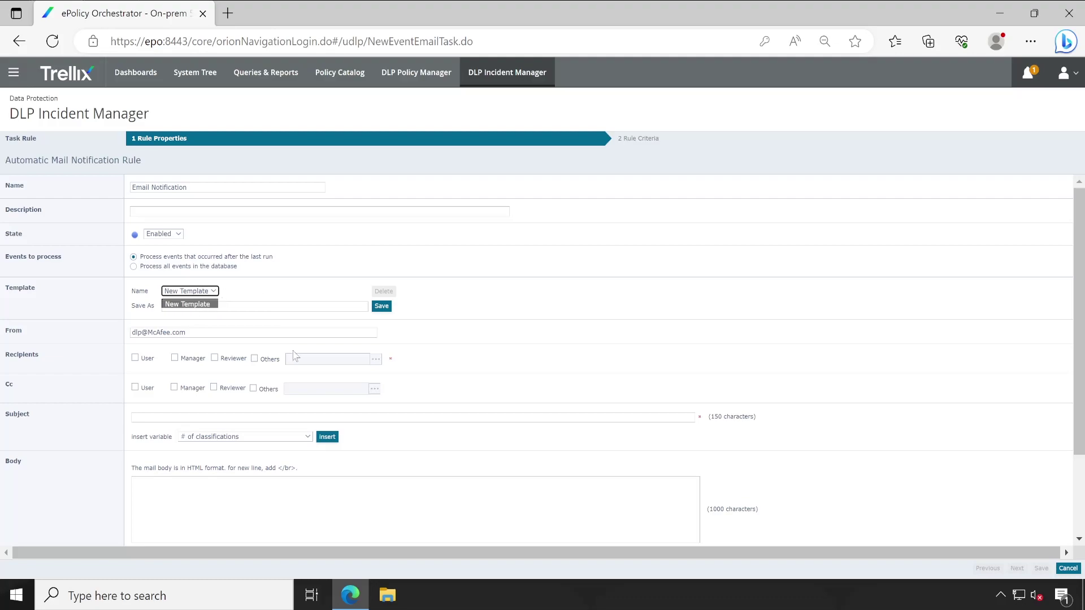
{"action": "left_click", "coordinate": [135, 483]}
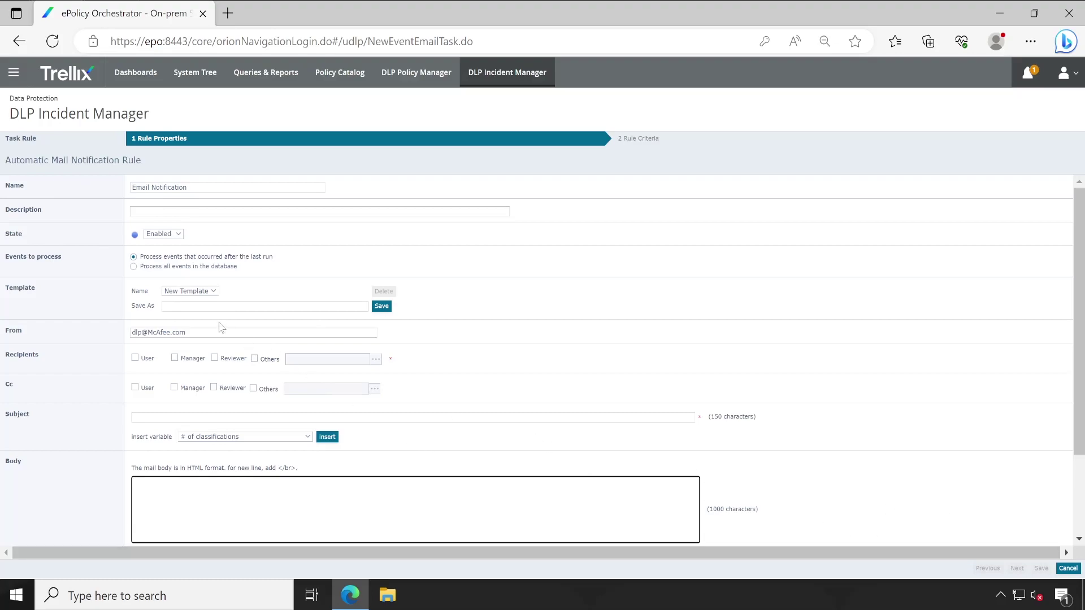
{"action": "left_click_drag", "start_coordinate": [189, 332], "coordinate": [79, 341]}
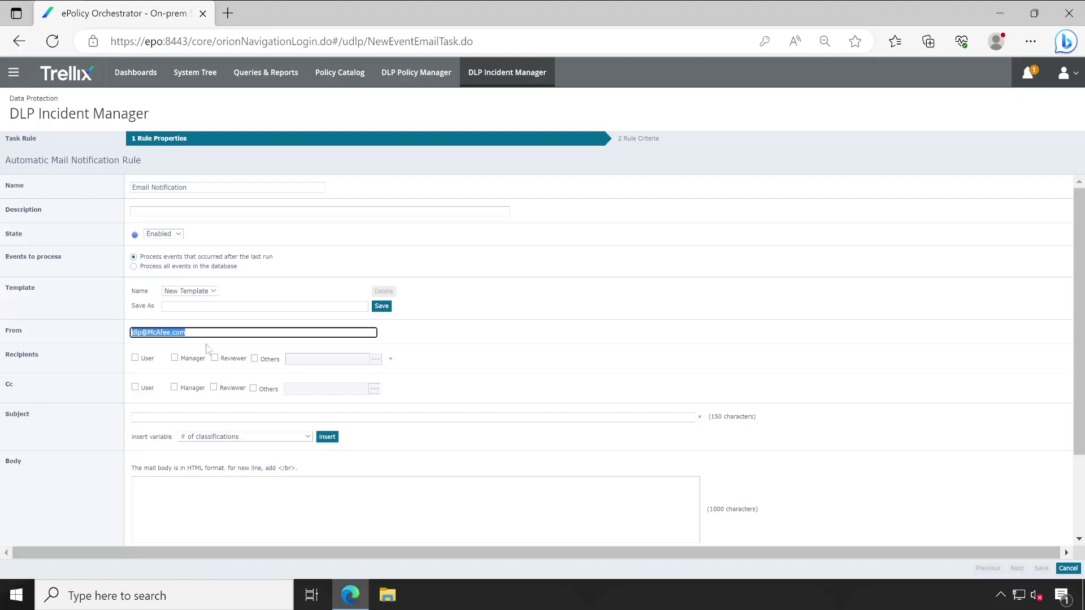
- Replace the default sender address with the DLP admin's address on the TechnicalSpark domain
{"action": "key", "text": "Right"}
{"action": "key", "text": "shift+Home"}
{"action": "key", "text": "Right"}
{"action": "key", "text": "ctrl+shift+Right"}
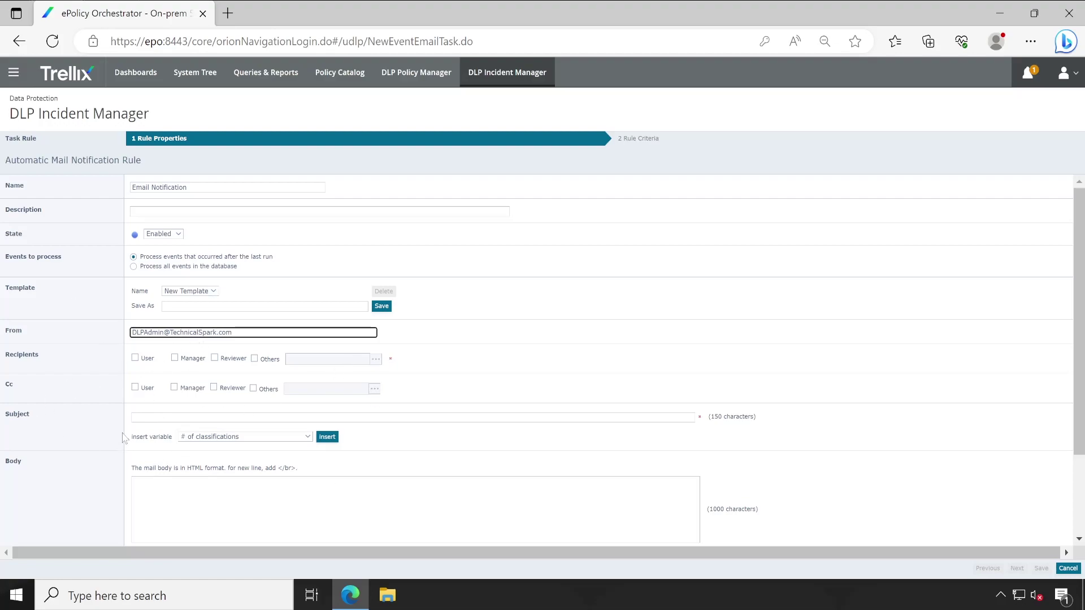
- Untick the User and Manager recipients
{"action": "left_click", "coordinate": [135, 358]}
{"action": "left_click", "coordinate": [135, 358]}
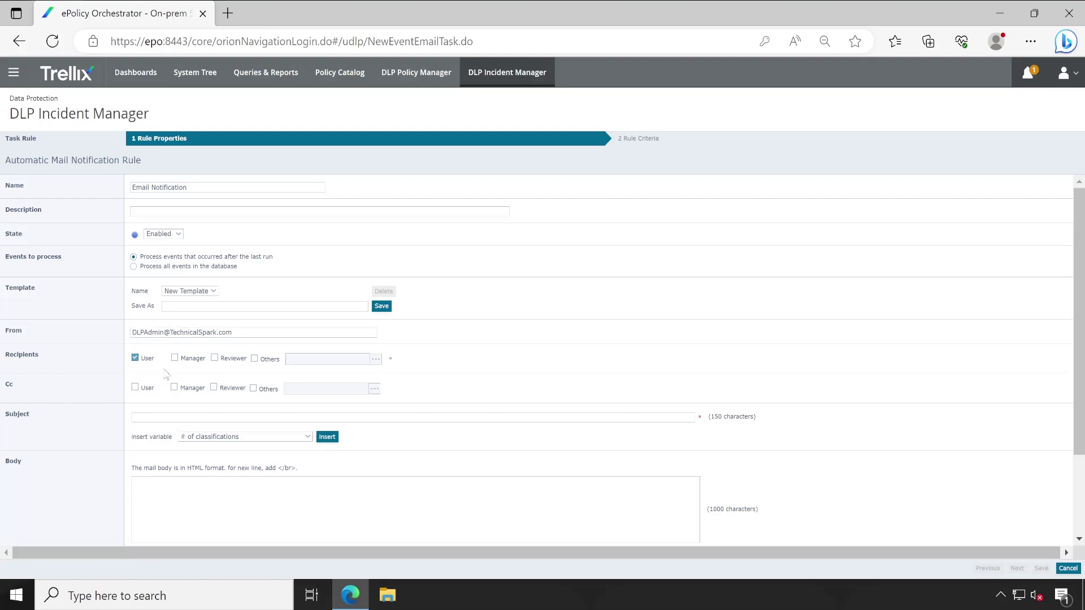
{"action": "left_click", "coordinate": [176, 362]}
- Tick Others and choose the ePO user from Contacts and Users as the recipient
{"action": "left_click", "coordinate": [254, 360]}
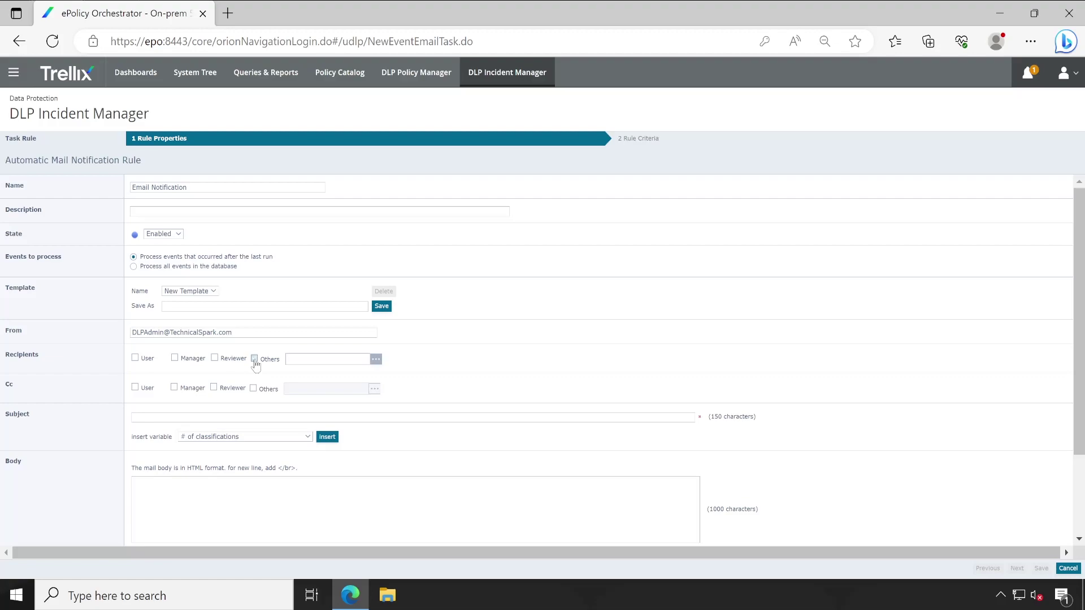
{"action": "left_click", "coordinate": [376, 359]}
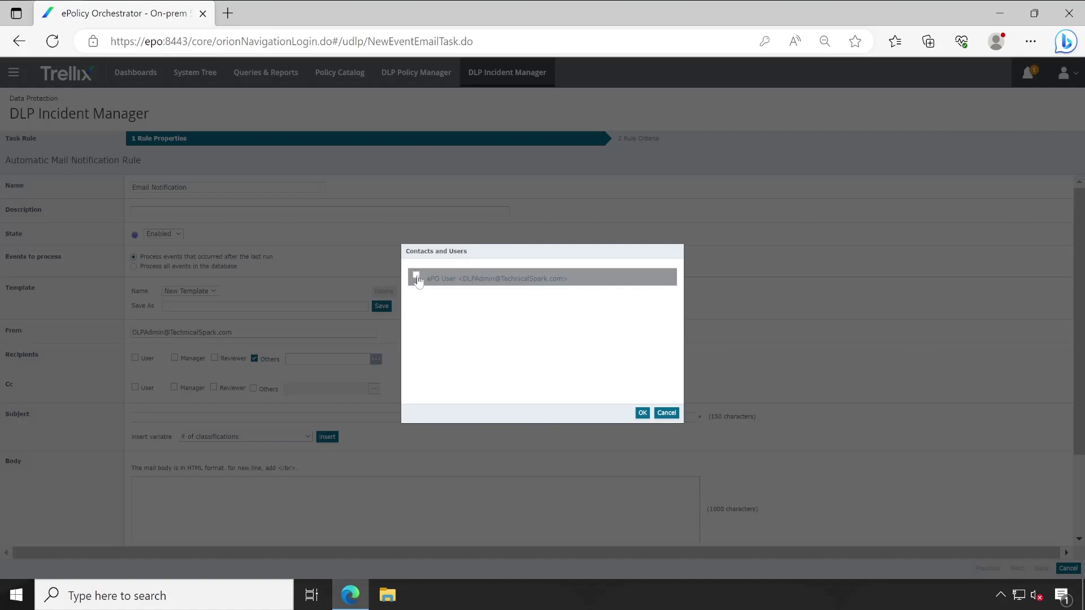
{"action": "left_click_drag", "start_coordinate": [416, 290], "coordinate": [422, 300]}
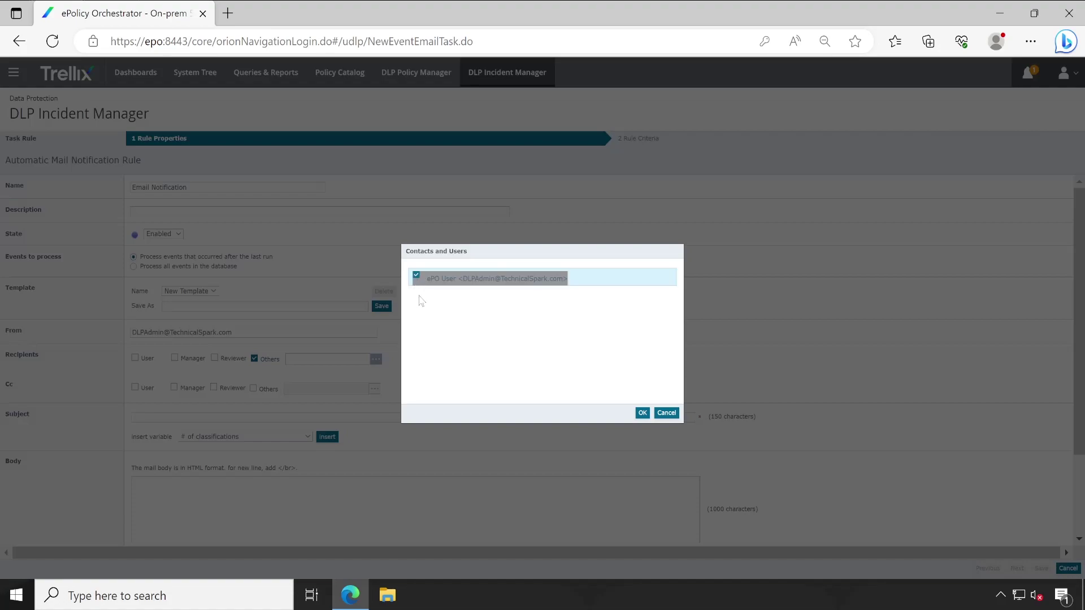
{"action": "left_click", "coordinate": [643, 413]}
{"action": "left_click", "coordinate": [662, 351]}
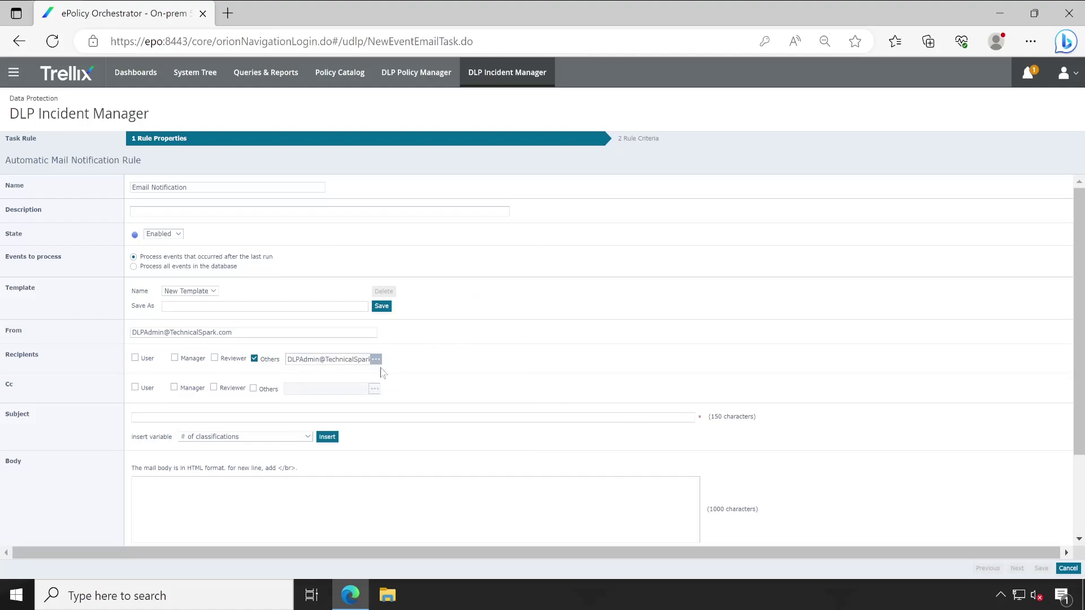
{"action": "left_click", "coordinate": [376, 359]}
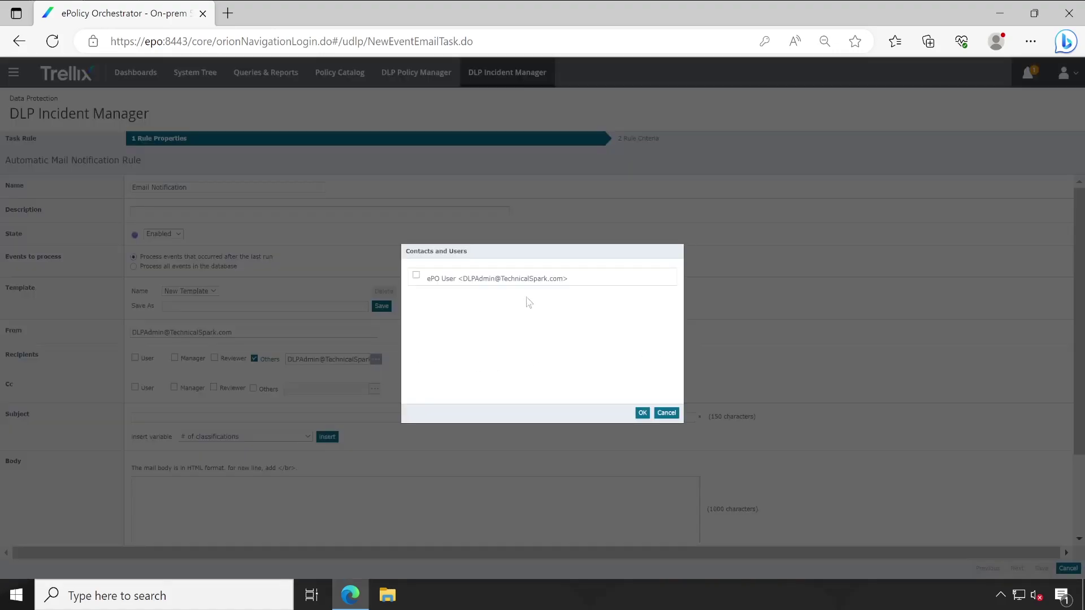
{"action": "left_click", "coordinate": [666, 413]}
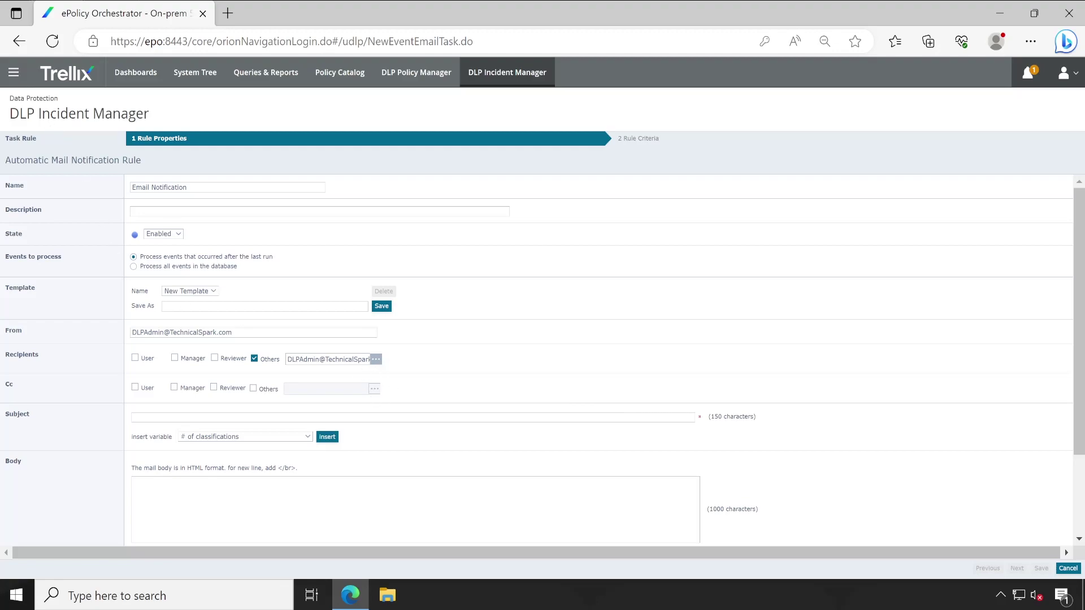
{"action": "left_click", "coordinate": [14, 72]}
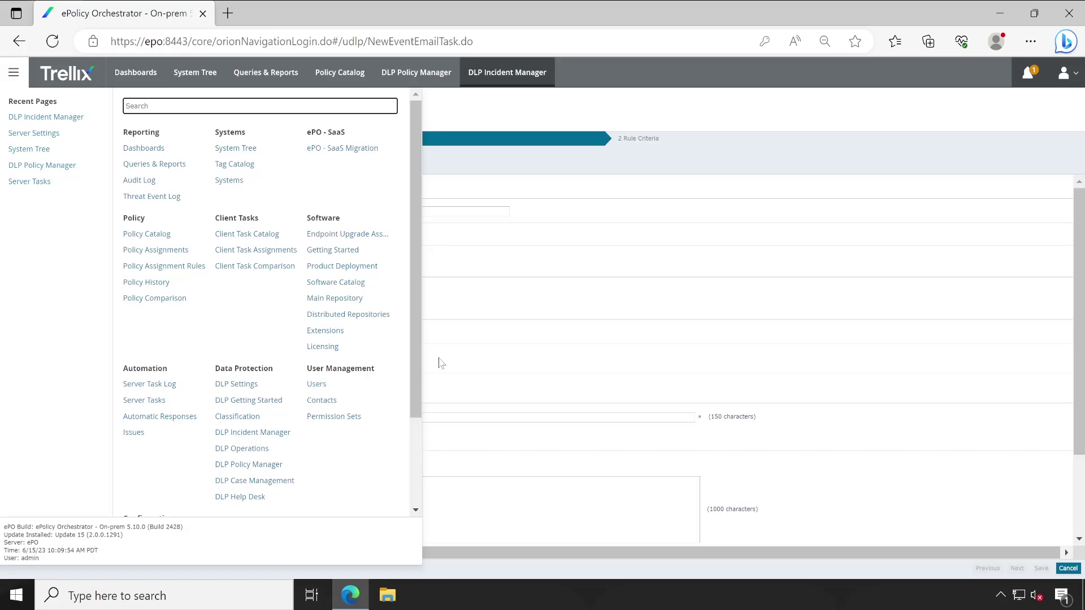
- Type 'Cloud Protection Rule Violated by' into the subject, then the User Principal Name variable and 'on Computer'
{"action": "left_click", "coordinate": [616, 334]}
{"action": "scroll", "coordinate": [396, 368], "scroll_direction": "down", "scroll_amount": 1}
{"action": "left_click", "coordinate": [283, 361]}
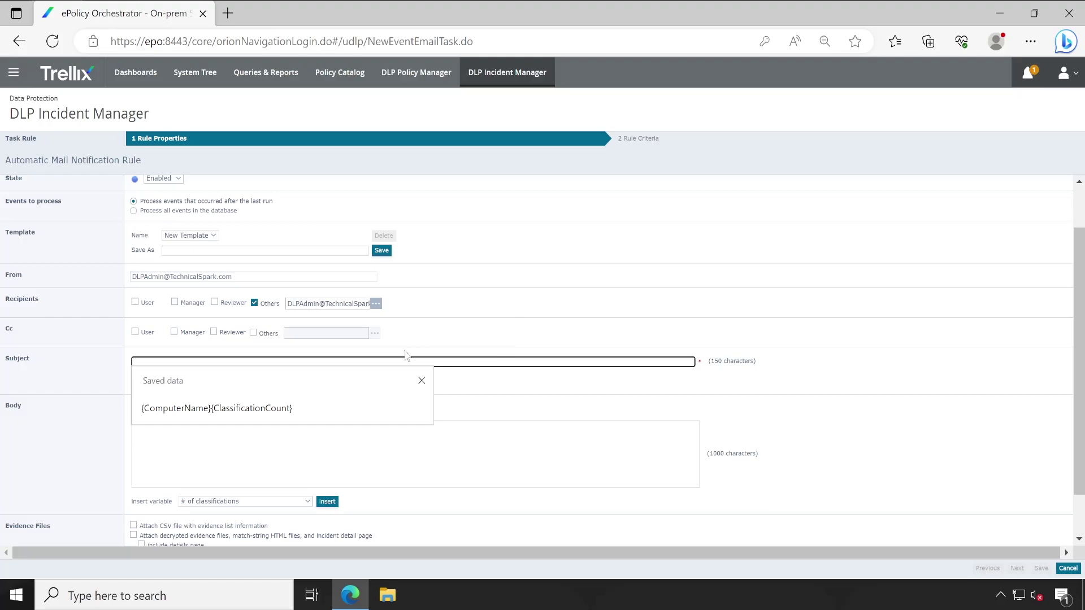
{"action": "type", "text": "Cloud Protection Rule Voilat"}
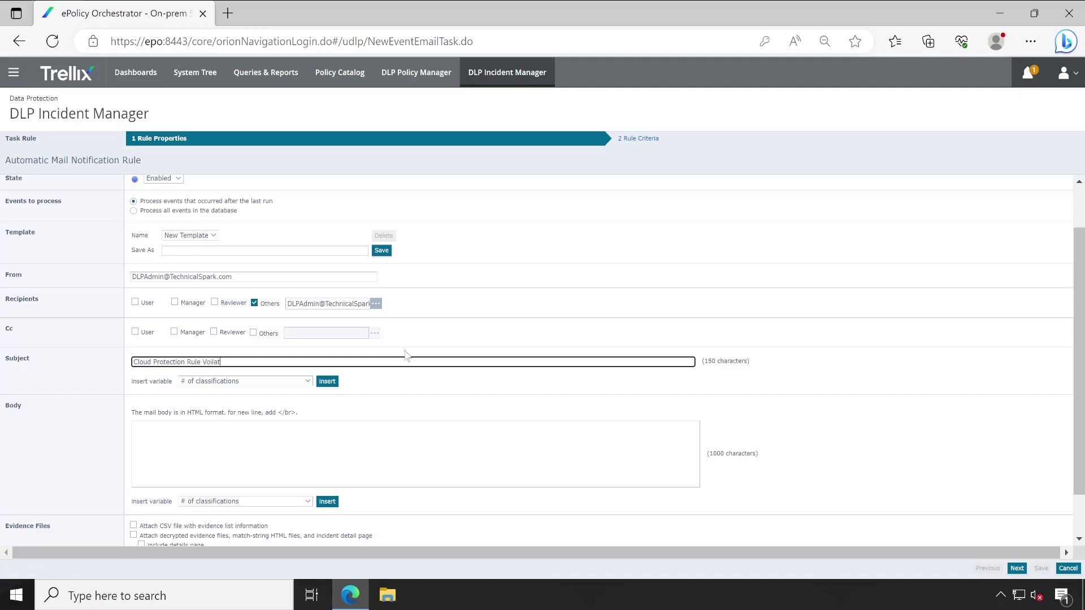
{"action": "key", "text": "BackSpace"}
{"action": "key", "text": "BackSpace"}
{"action": "key", "text": "BackSpace"}
{"action": "key", "text": "BackSpace"}
{"action": "key", "text": "BackSpace"}
{"action": "type", "text": "iolated by"}
{"action": "left_click", "coordinate": [286, 382]}
{"action": "scroll", "coordinate": [248, 469], "scroll_direction": "down", "scroll_amount": 6}
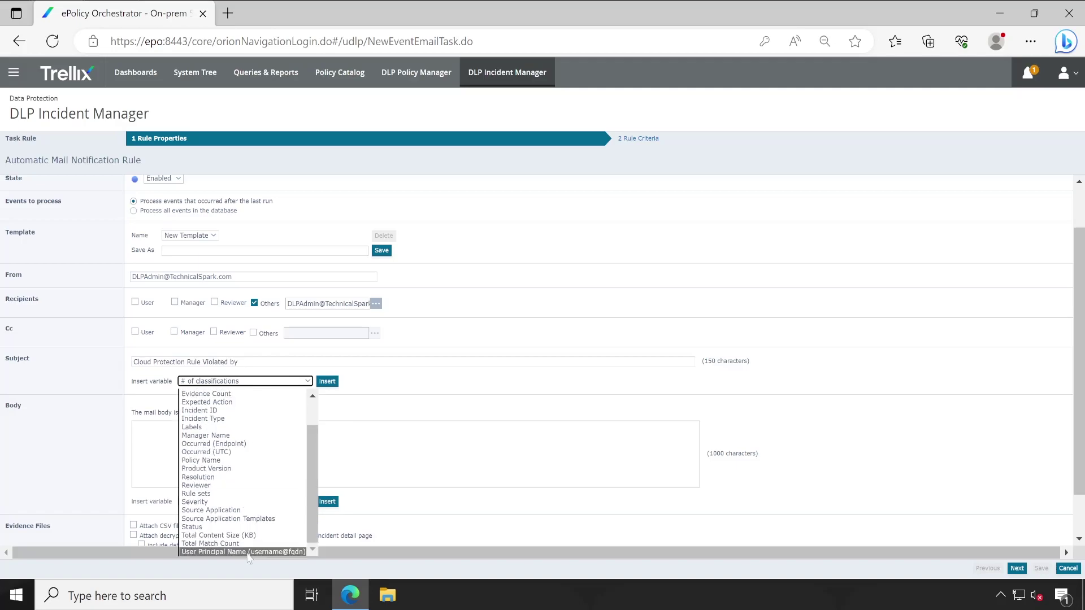
{"action": "left_click", "coordinate": [247, 553]}
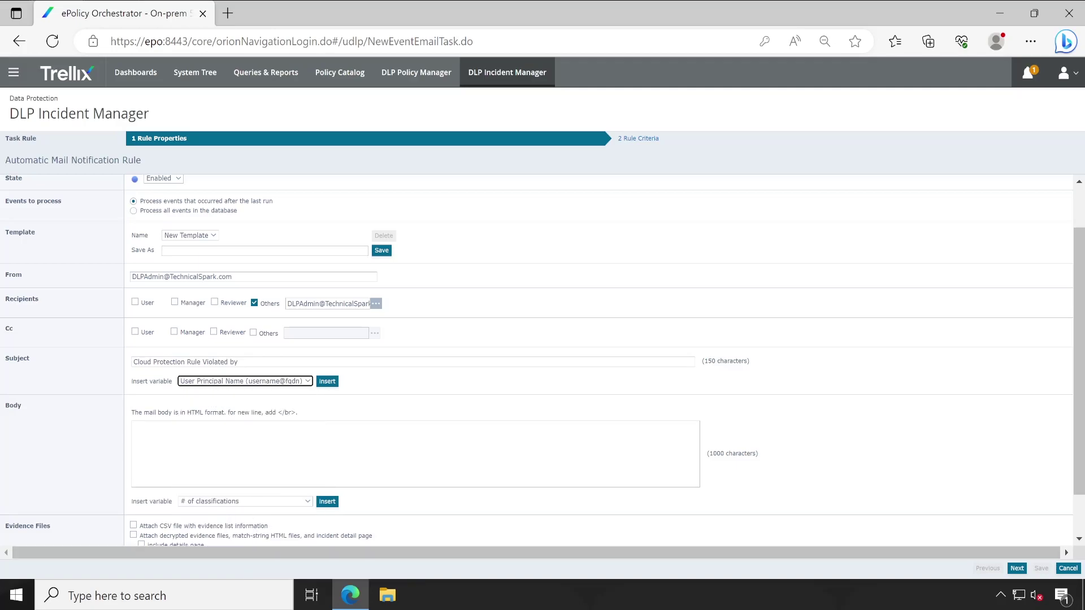
{"action": "left_click", "coordinate": [327, 381]}
{"action": "type", "text": "on"}
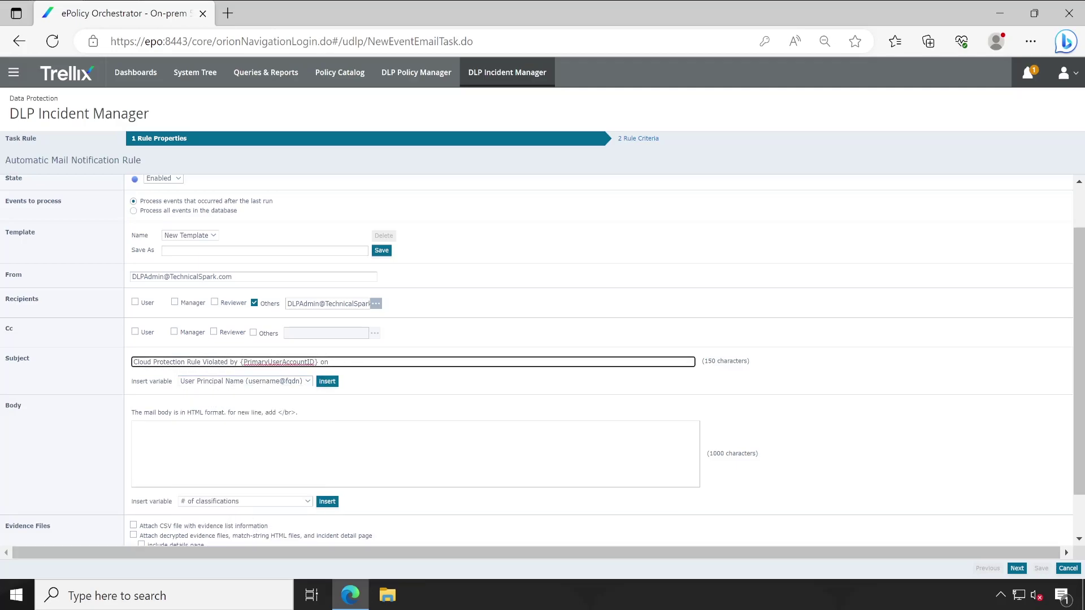
{"action": "type", "text": " Computer"}
- Append the Computer Name variable to complete the subject
{"action": "left_click", "coordinate": [275, 382]}
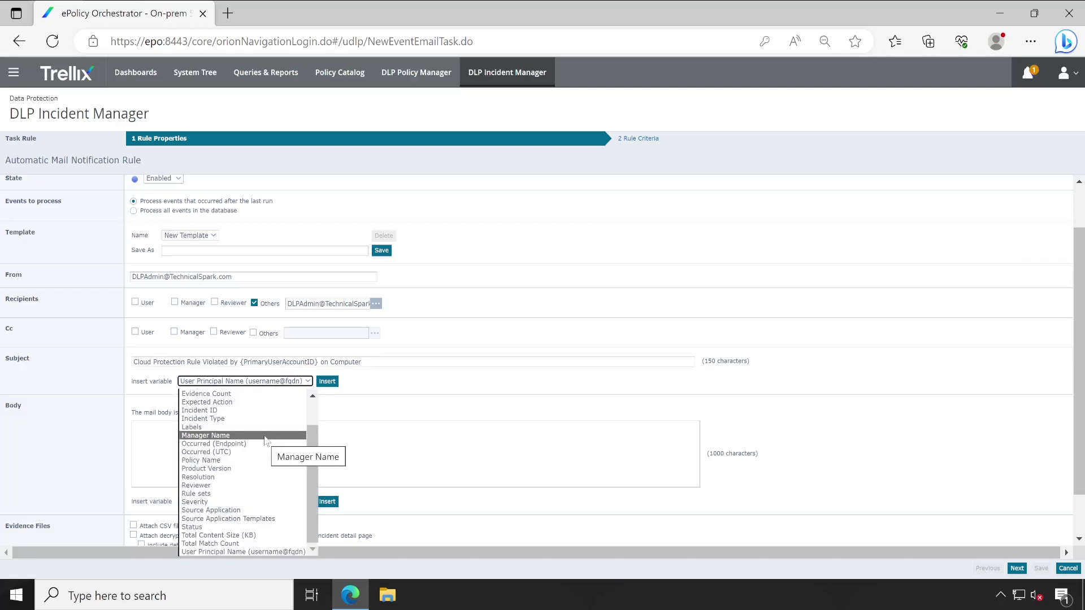
{"action": "scroll", "coordinate": [266, 439], "scroll_direction": "up", "scroll_amount": 5}
{"action": "left_click", "coordinate": [265, 425]}
{"action": "left_click", "coordinate": [327, 381]}
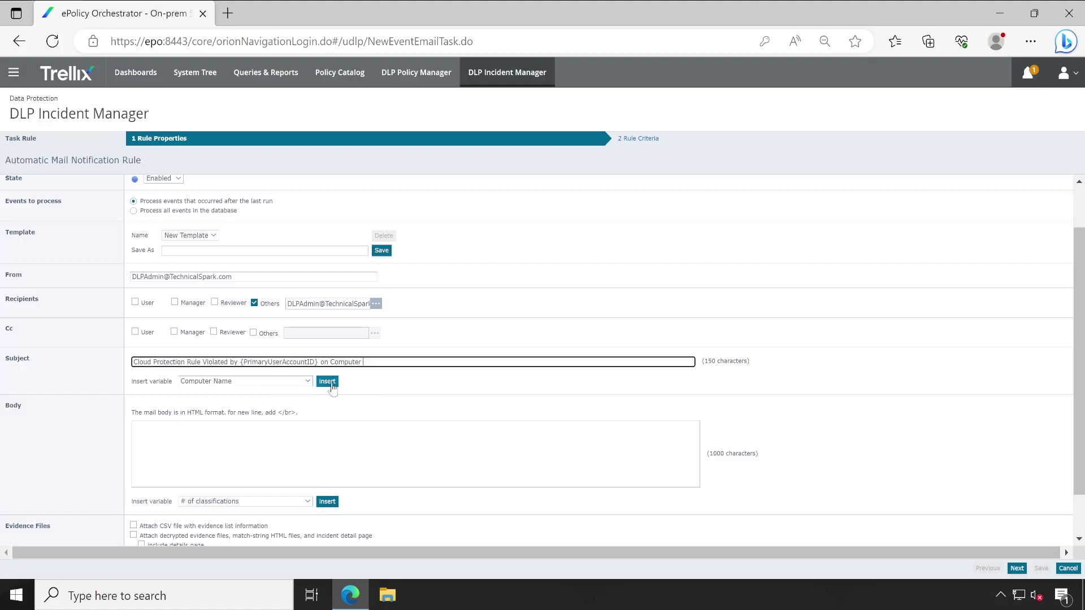
{"action": "left_click", "coordinate": [382, 407]}
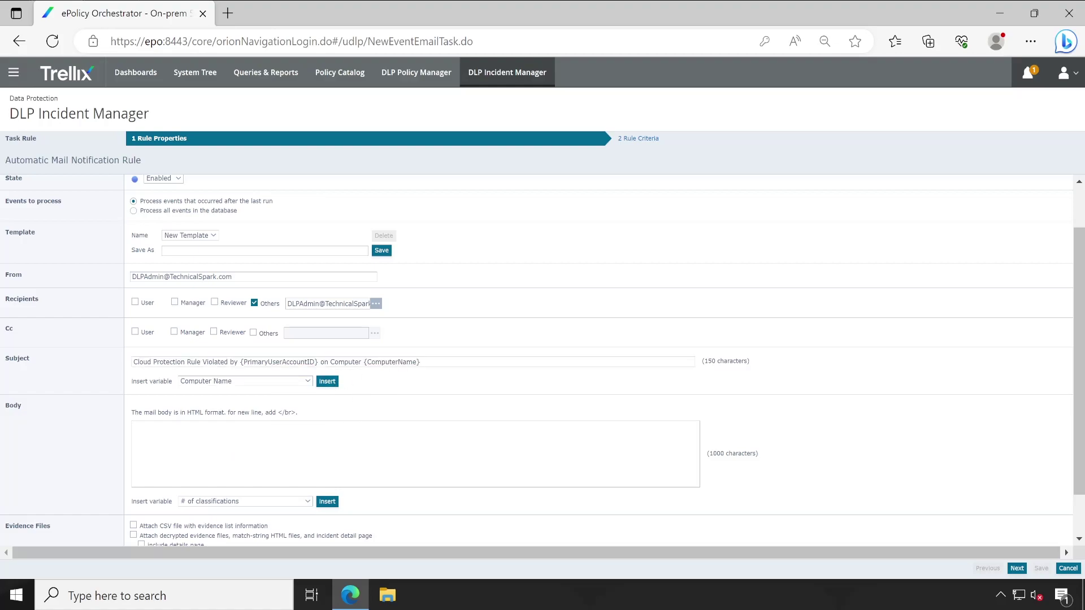
{"action": "left_click", "coordinate": [293, 382]}
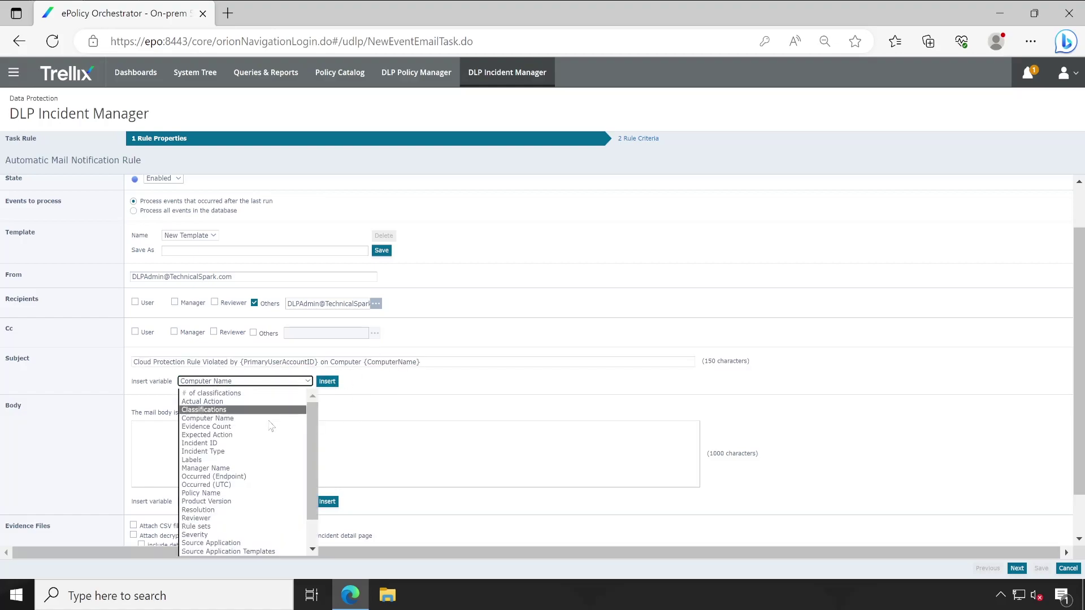
{"action": "left_click_drag", "start_coordinate": [306, 444], "coordinate": [334, 512]}
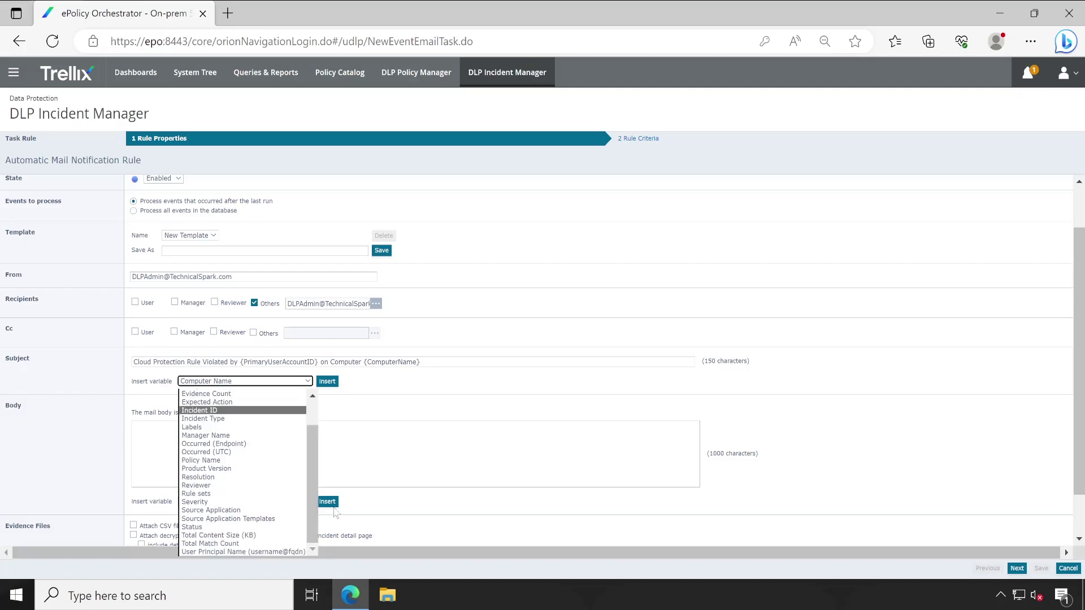
- Write 'DLP has detected an Incident for Policy' in the body and insert the Policy Name variable
{"action": "left_click", "coordinate": [134, 427]}
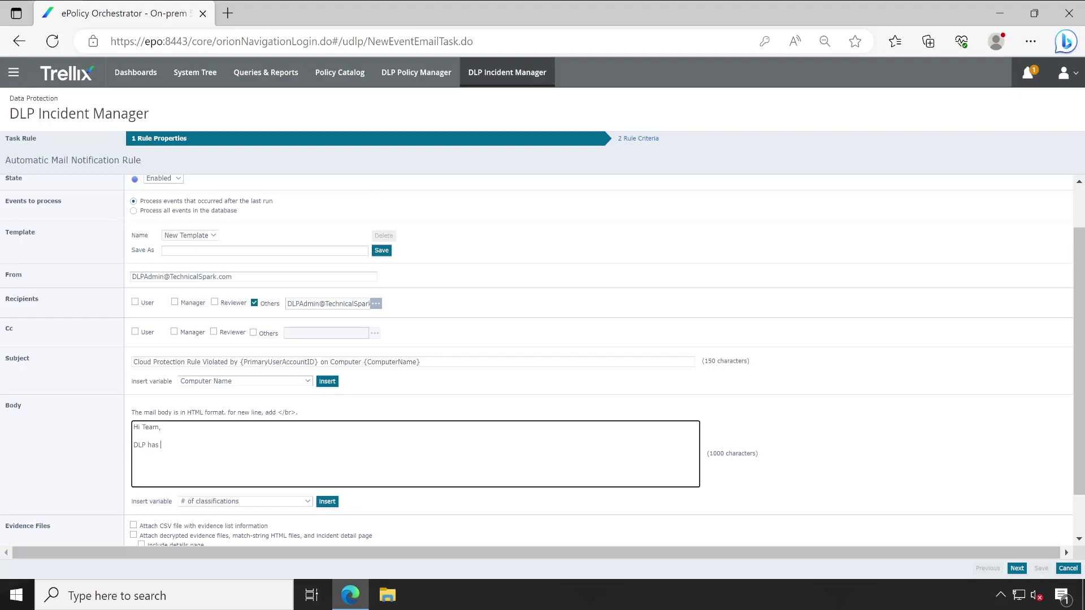
{"action": "type", "text": "cted an Incident for Policy"}
{"action": "left_click", "coordinate": [234, 502]}
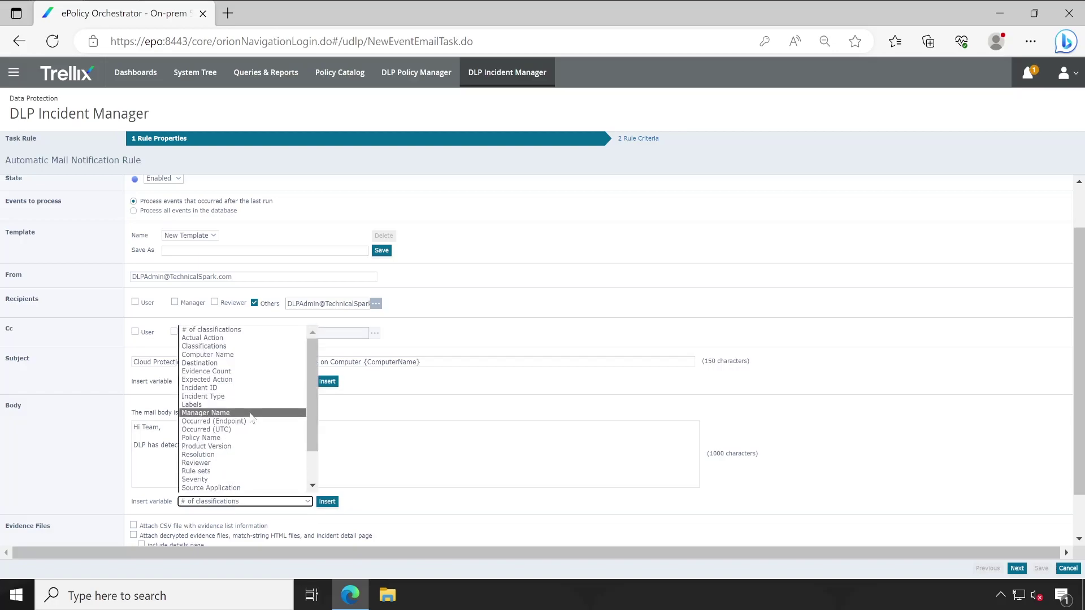
{"action": "left_click", "coordinate": [203, 438]}
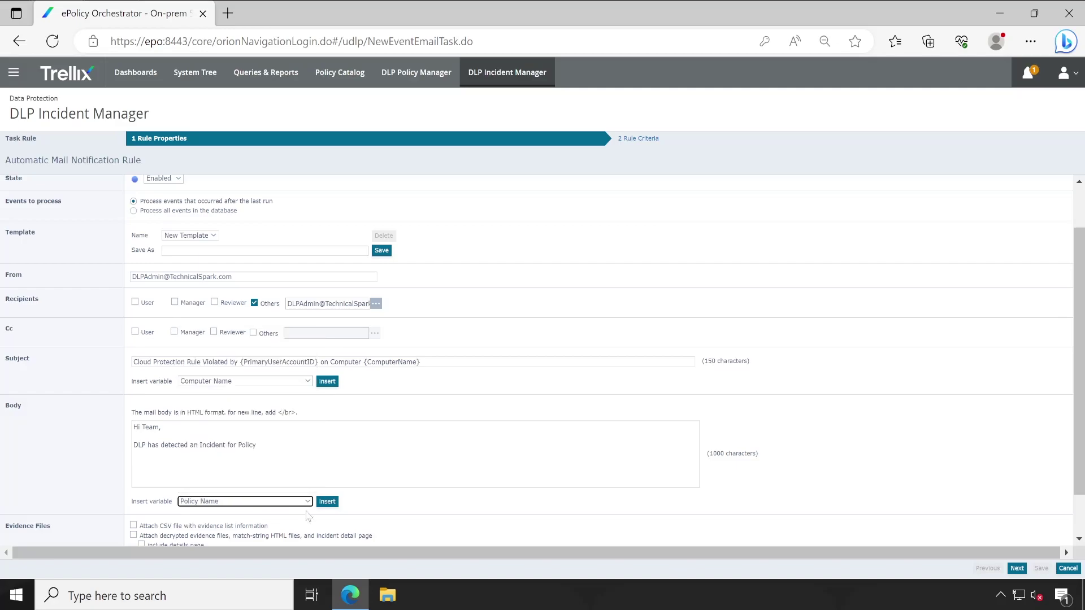
{"action": "left_click", "coordinate": [327, 501]}
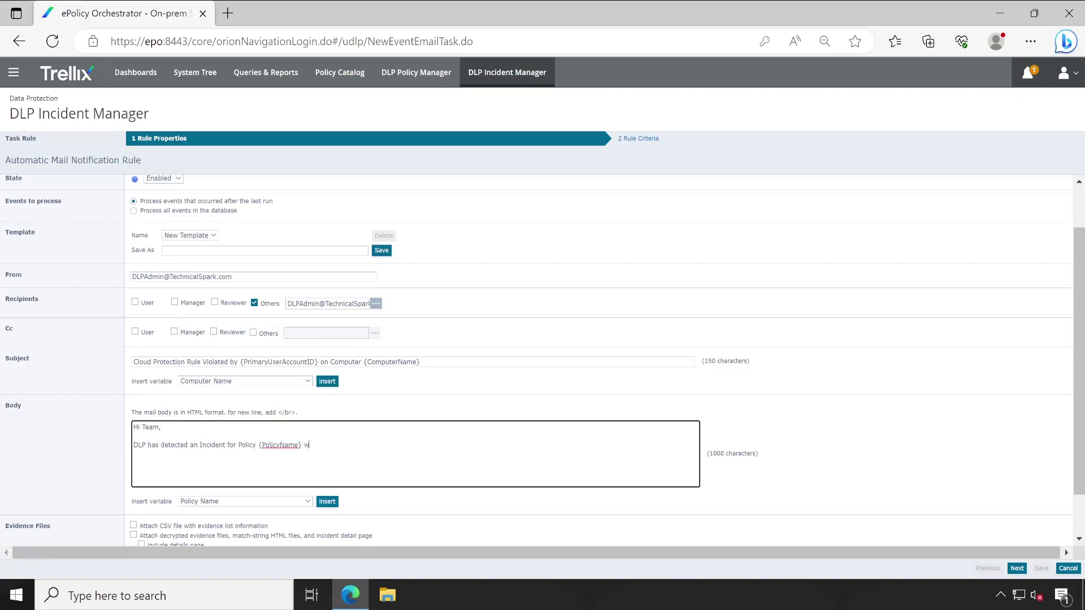
- Insert the Rule sets variable after 'with Rule' and start a new body paragraph
{"action": "left_click", "coordinate": [249, 501]}
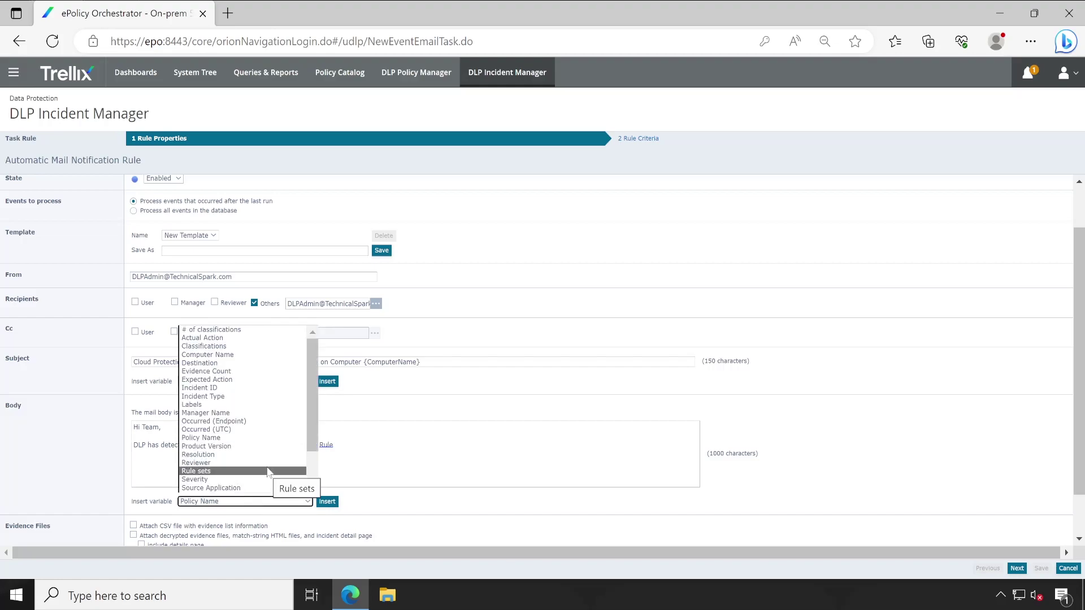
{"action": "left_click", "coordinate": [248, 471]}
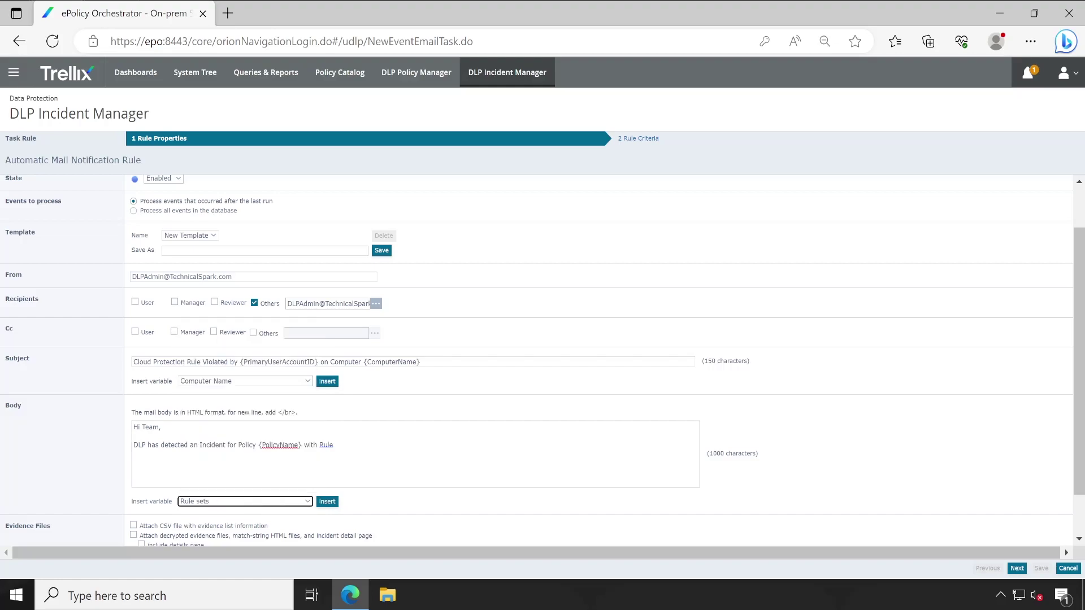
{"action": "left_click", "coordinate": [327, 502]}
{"action": "key", "text": "Return"}
{"action": "key", "text": "Return"}
{"action": "type", "text": "reg"}
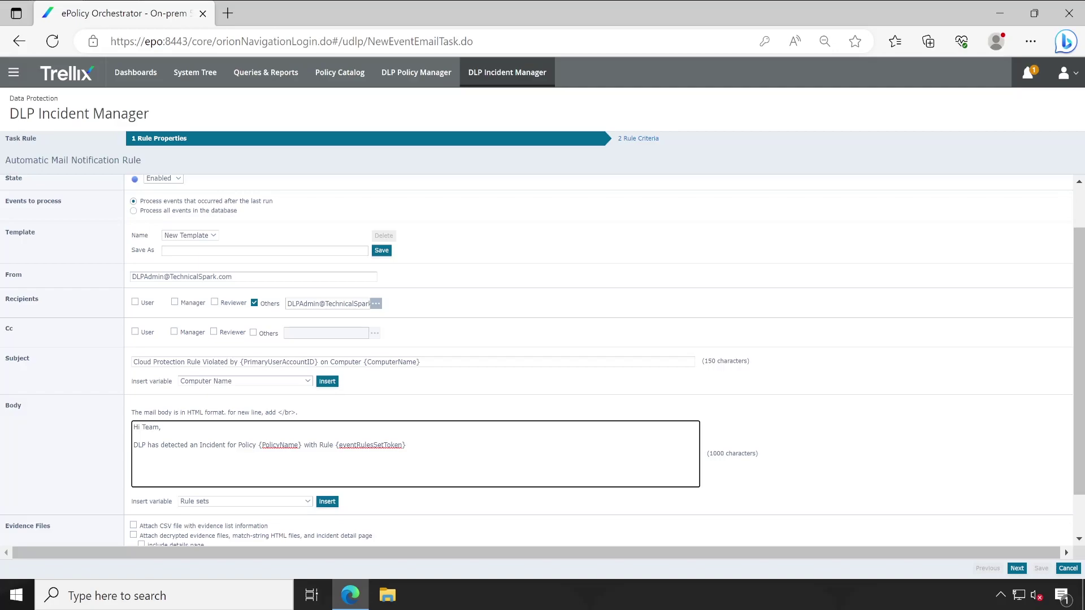
- Tick the CSV evidence-list attachment, keep the 5 MB email size limit, and review the rule properties
{"action": "scroll", "coordinate": [339, 467], "scroll_direction": "down", "scroll_amount": 2}
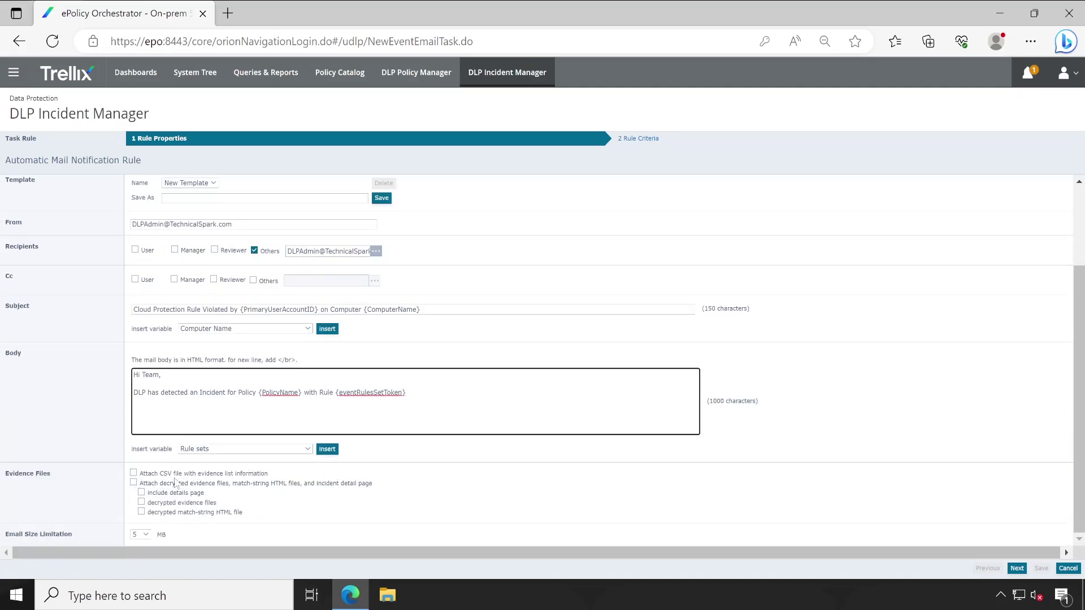
{"action": "left_click", "coordinate": [177, 474]}
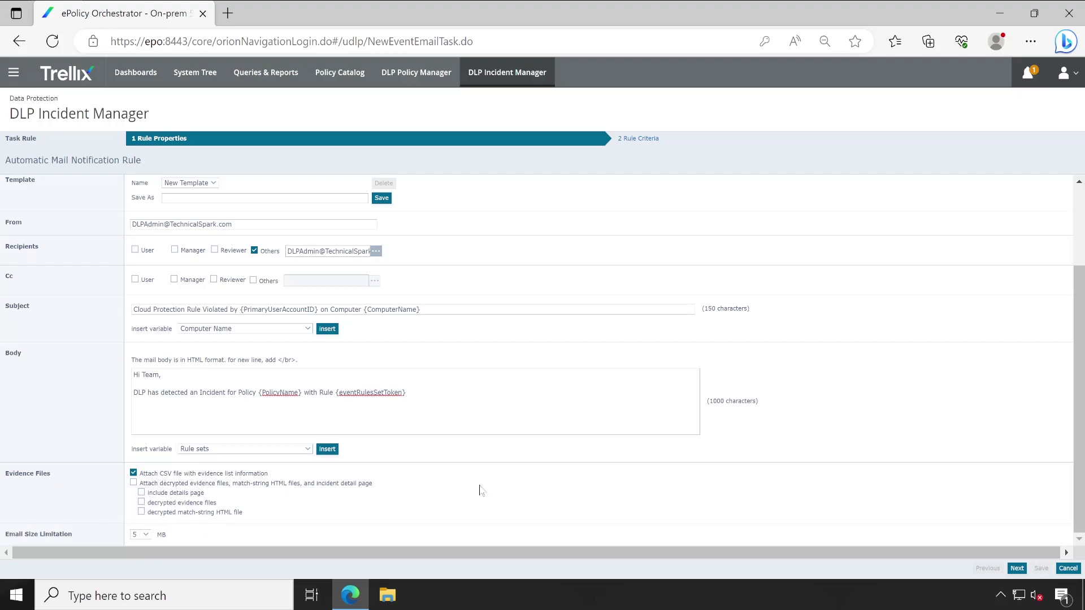
{"action": "left_click", "coordinate": [137, 536]}
{"action": "scroll", "coordinate": [552, 506], "scroll_direction": "up", "scroll_amount": 2}
{"action": "scroll", "coordinate": [551, 505], "scroll_direction": "down", "scroll_amount": 2}
{"action": "scroll", "coordinate": [605, 479], "scroll_direction": "up", "scroll_amount": 2}
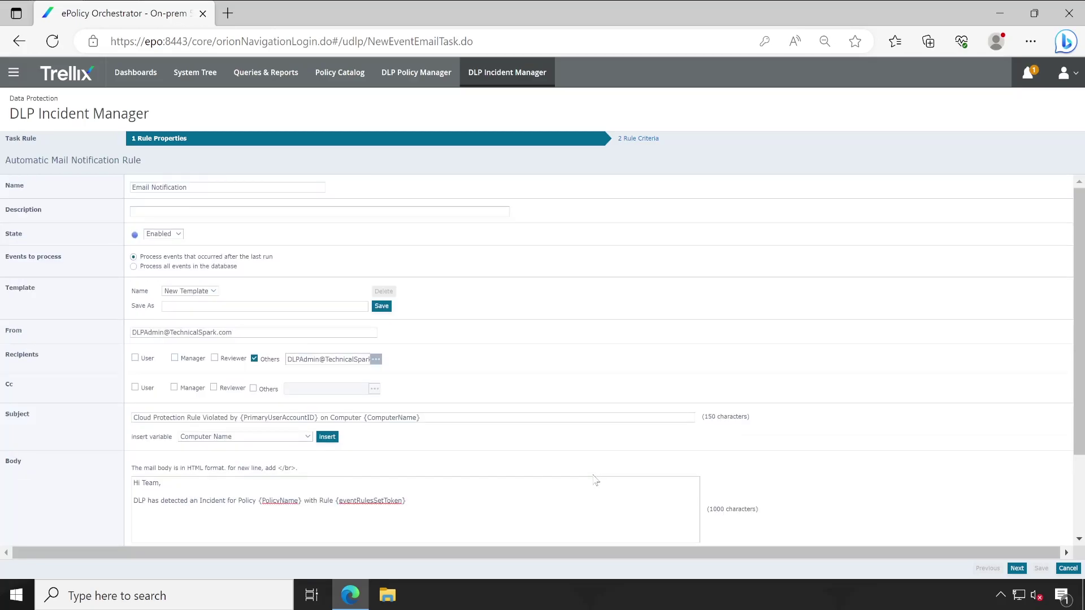
{"action": "scroll", "coordinate": [595, 480], "scroll_direction": "down", "scroll_amount": 4}
{"action": "scroll", "coordinate": [595, 480], "scroll_direction": "up", "scroll_amount": 4}
{"action": "left_click", "coordinate": [146, 212]}
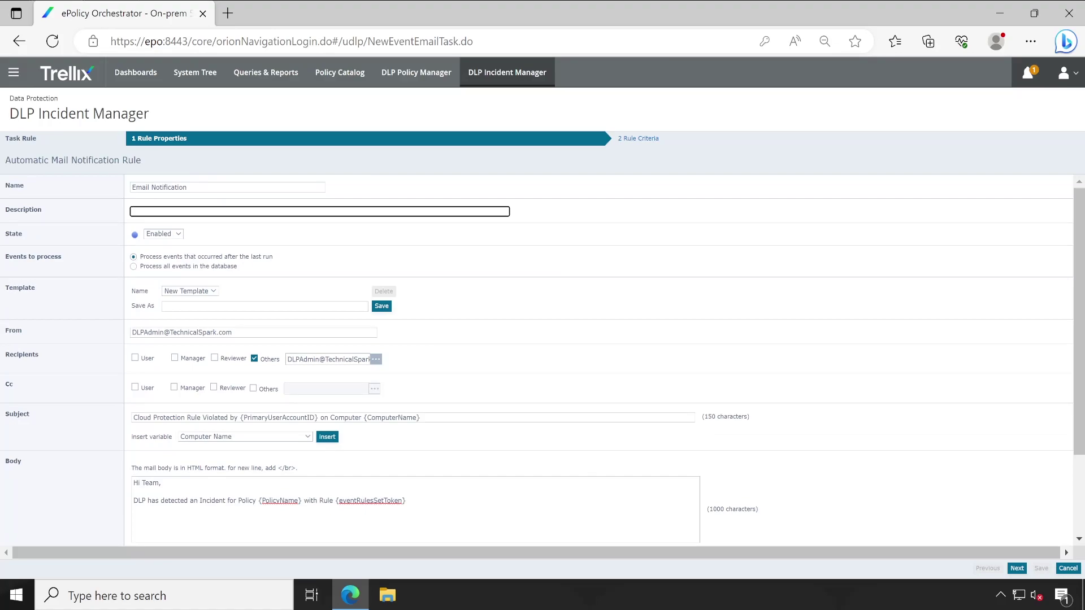
{"action": "scroll", "coordinate": [472, 281], "scroll_direction": "down", "scroll_amount": 2}
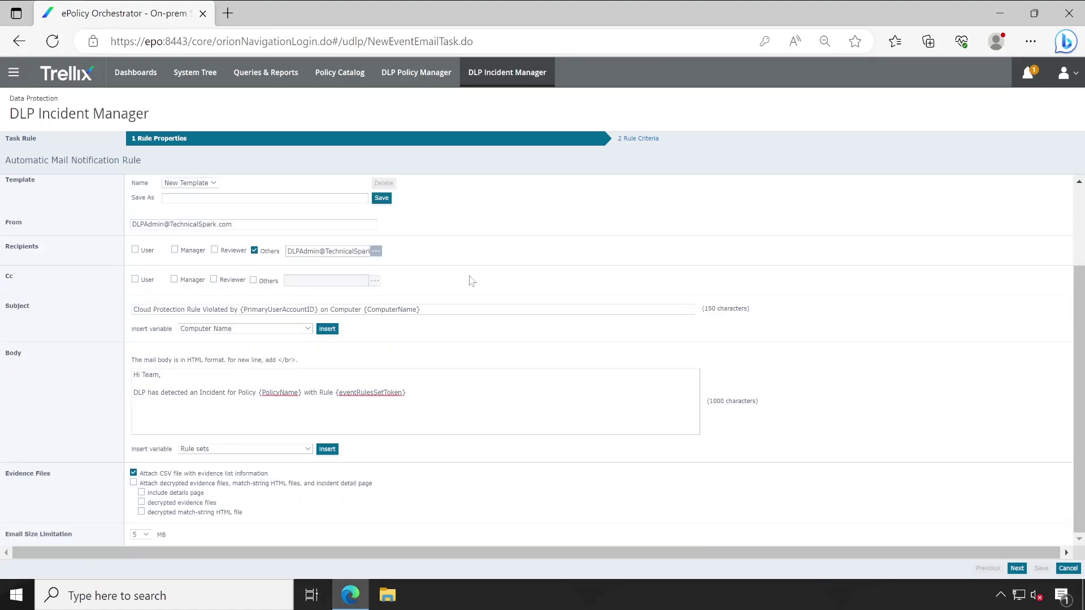
- Add a Rule Name criterion and pick Cloud Protection from the existing rule names
{"action": "left_click", "coordinate": [1017, 570]}
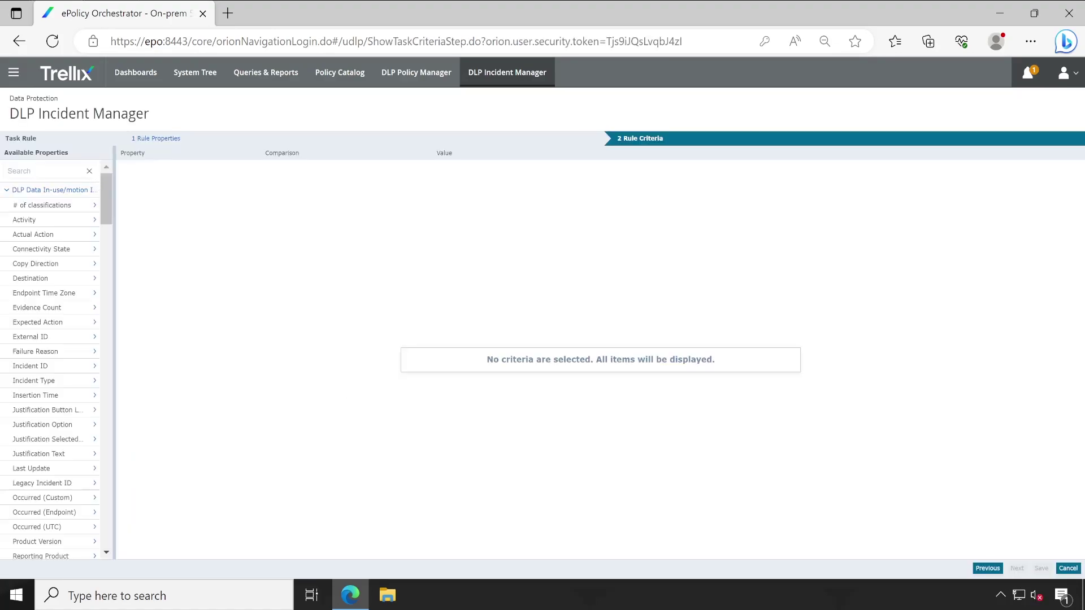
{"action": "type", "text": "rul"}
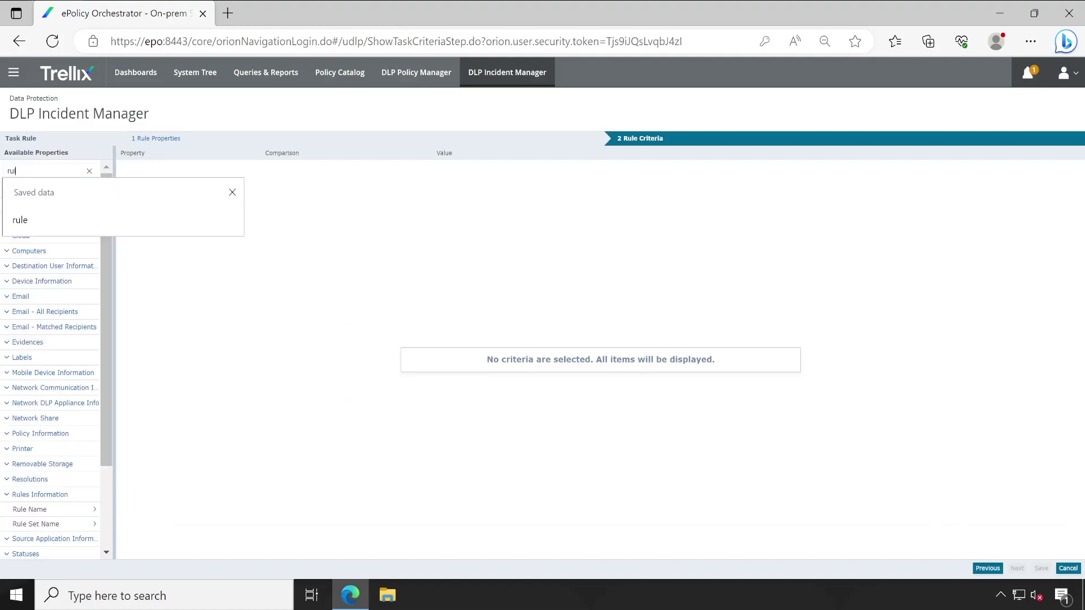
{"action": "type", "text": "e"}
{"action": "scroll", "coordinate": [110, 528], "scroll_direction": "down", "scroll_amount": 3}
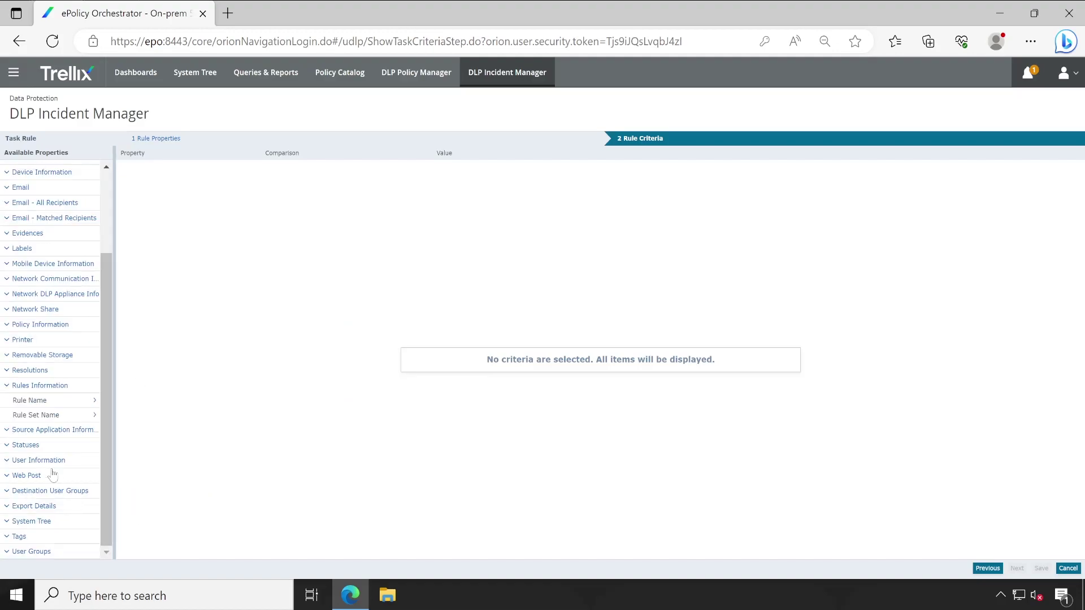
{"action": "left_click", "coordinate": [34, 400]}
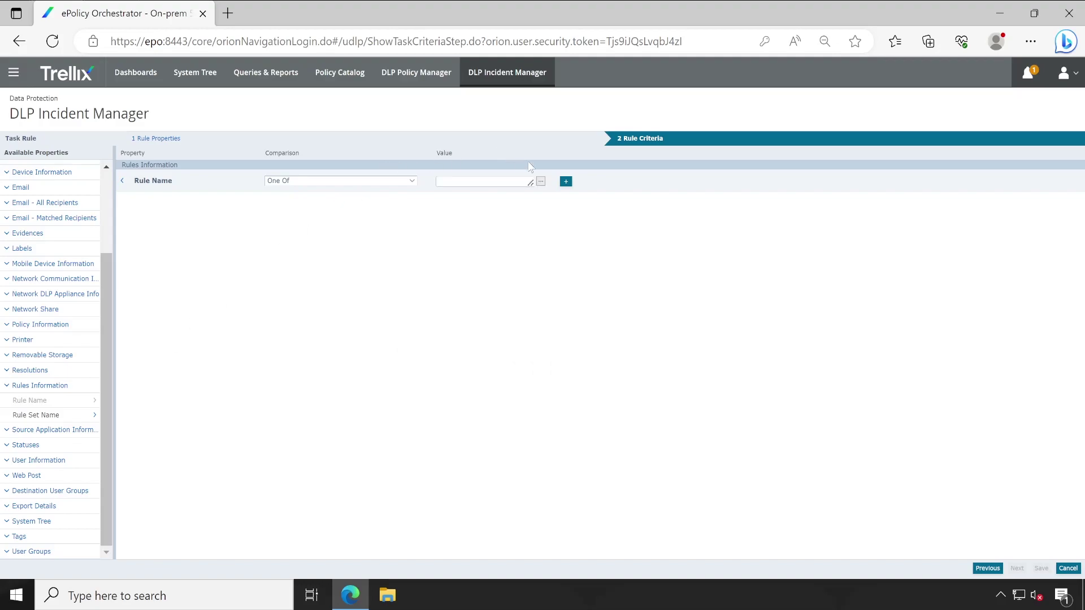
{"action": "left_click", "coordinate": [541, 182]}
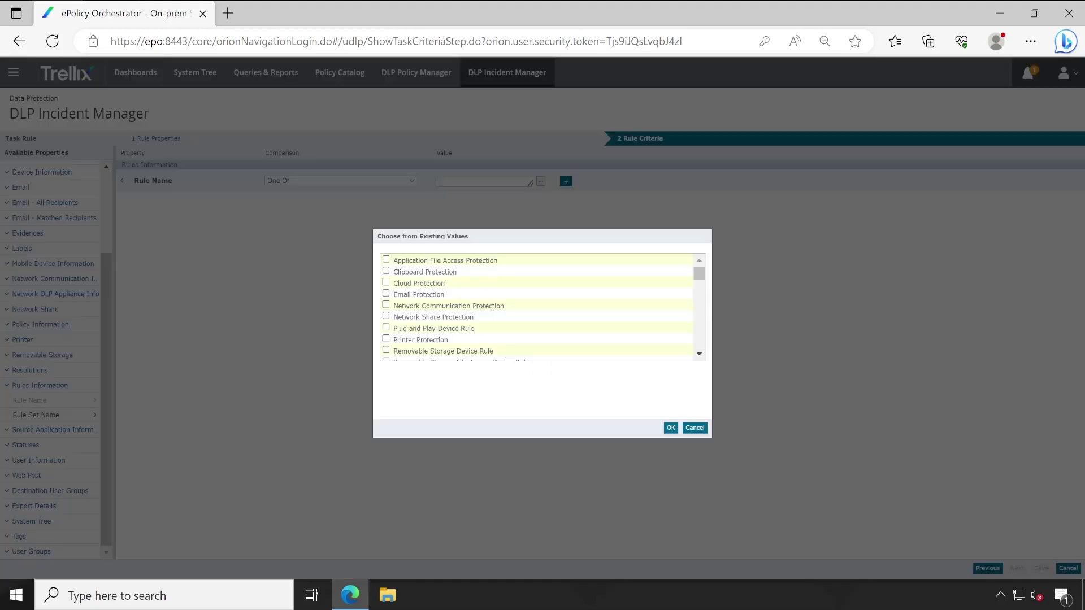
{"action": "left_click", "coordinate": [386, 283]}
{"action": "left_click_drag", "start_coordinate": [454, 282], "coordinate": [385, 285]}
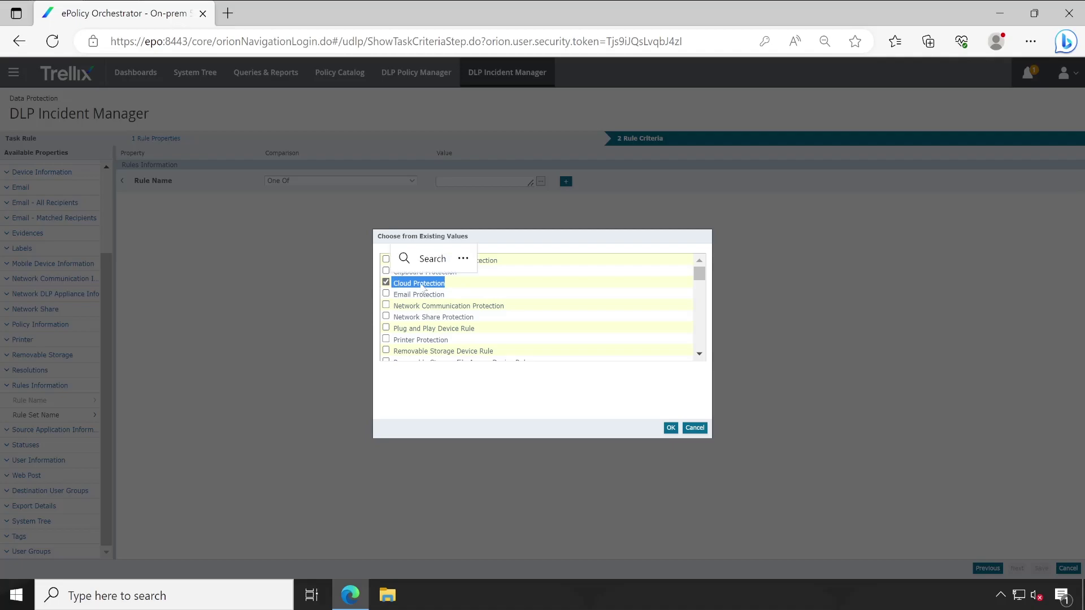
{"action": "mouse_move", "coordinate": [705, 273]}
{"action": "left_mouse_down"}
{"action": "mouse_move", "coordinate": [704, 340]}
{"action": "mouse_move", "coordinate": [702, 252]}
{"action": "left_mouse_up"}
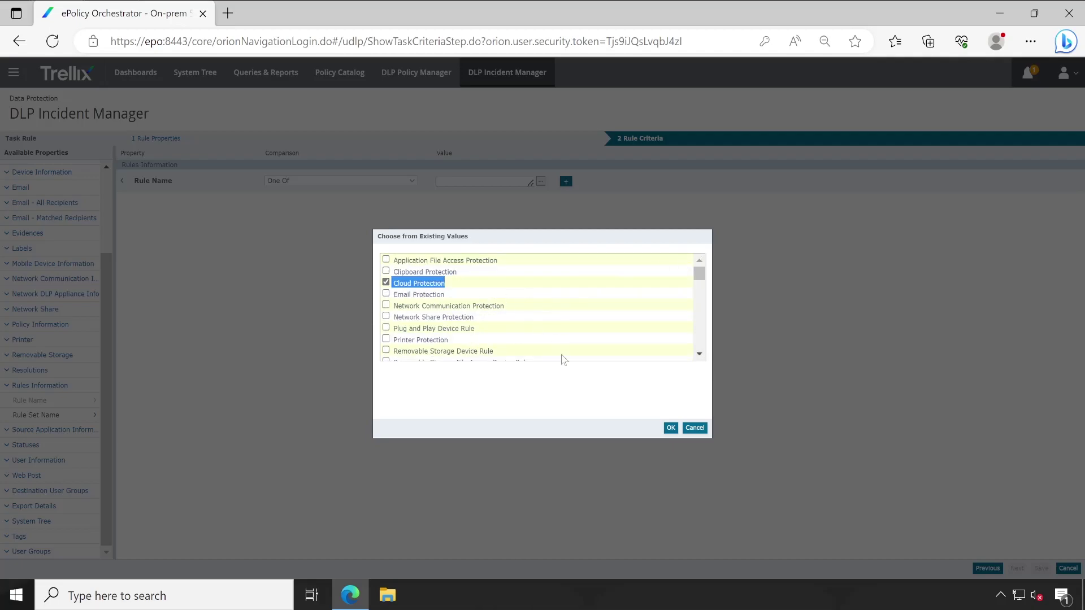
- Confirm Cloud Protection as the Rule Name value and clear the property filter
{"action": "left_click", "coordinate": [671, 427]}
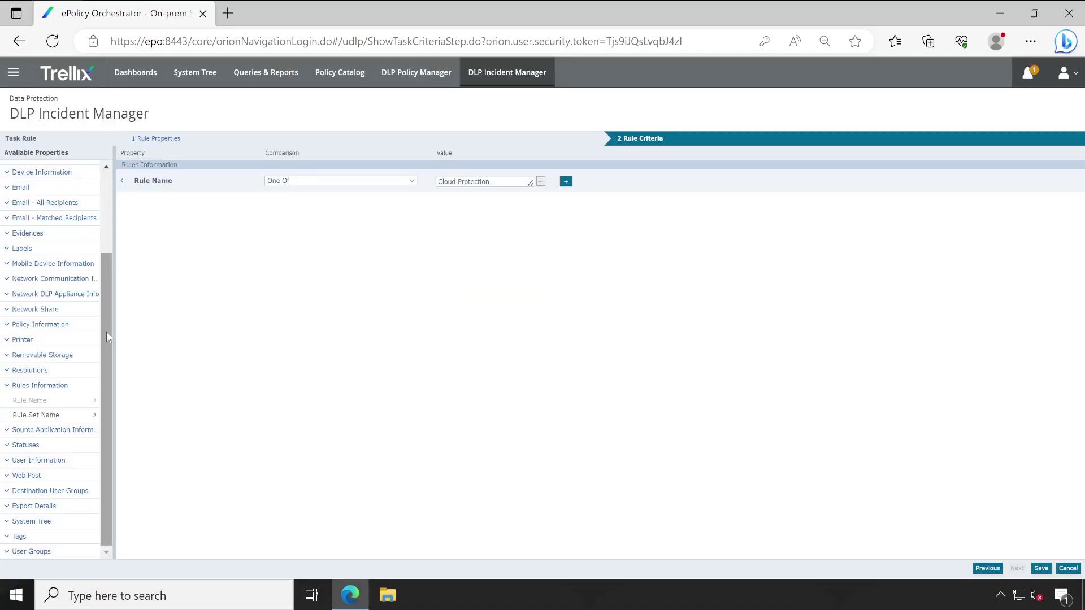
{"action": "scroll", "coordinate": [106, 359], "scroll_direction": "up", "scroll_amount": 3}
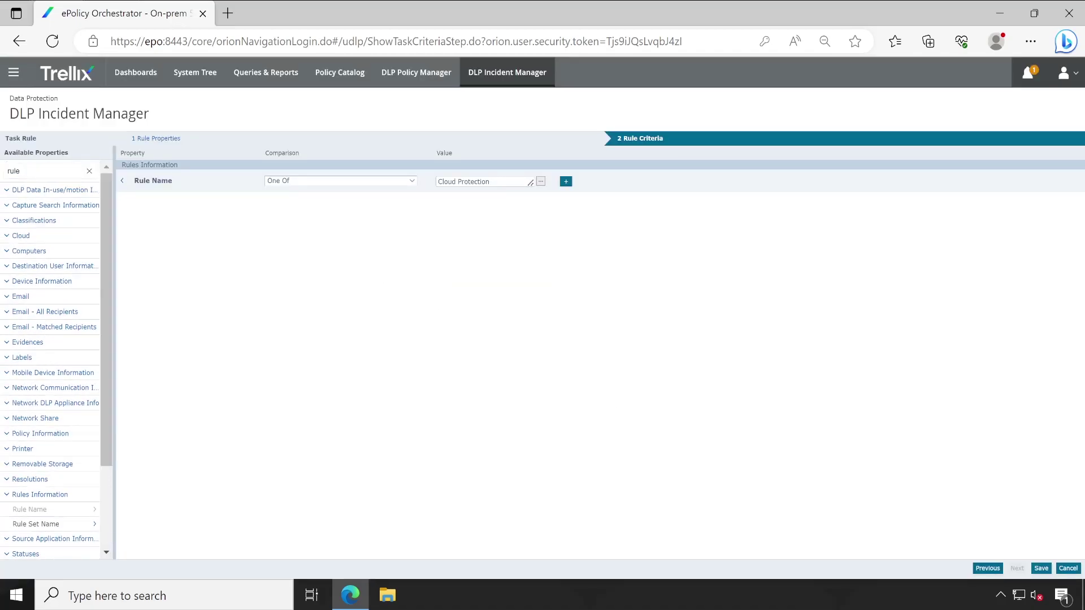
{"action": "left_click", "coordinate": [90, 172]}
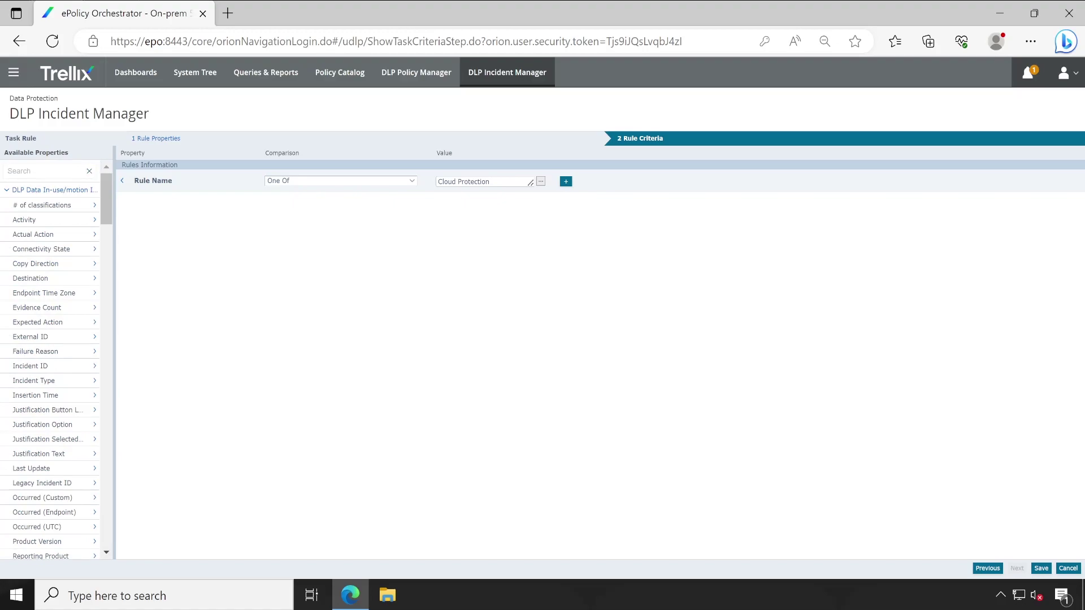
{"action": "key", "text": "Down"}
{"action": "left_click", "coordinate": [339, 334]}
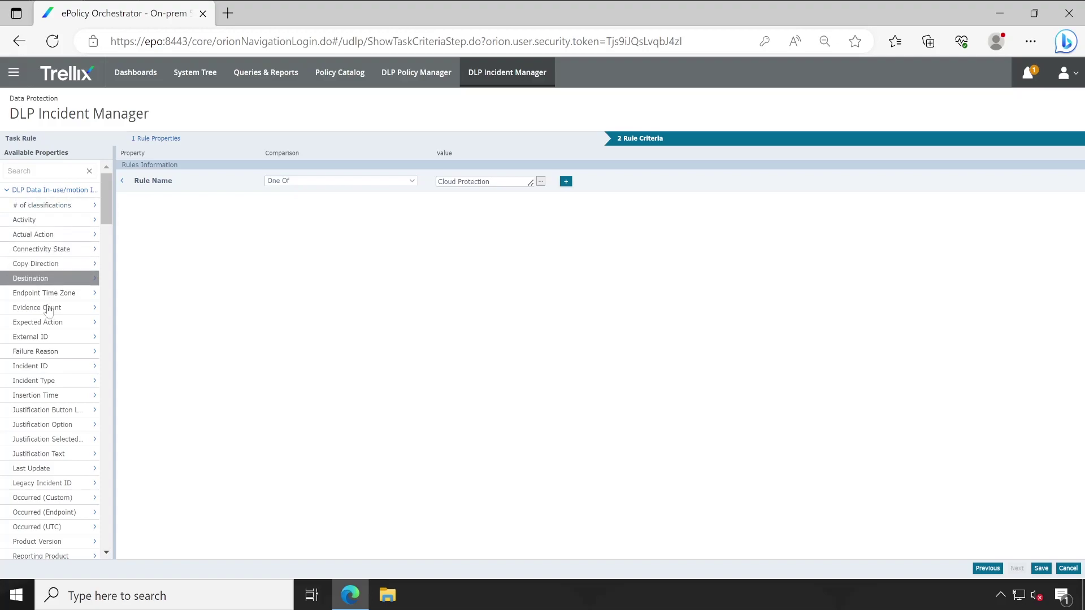
- Add an Actual Action criterion with the value Block
{"action": "left_click", "coordinate": [35, 234]}
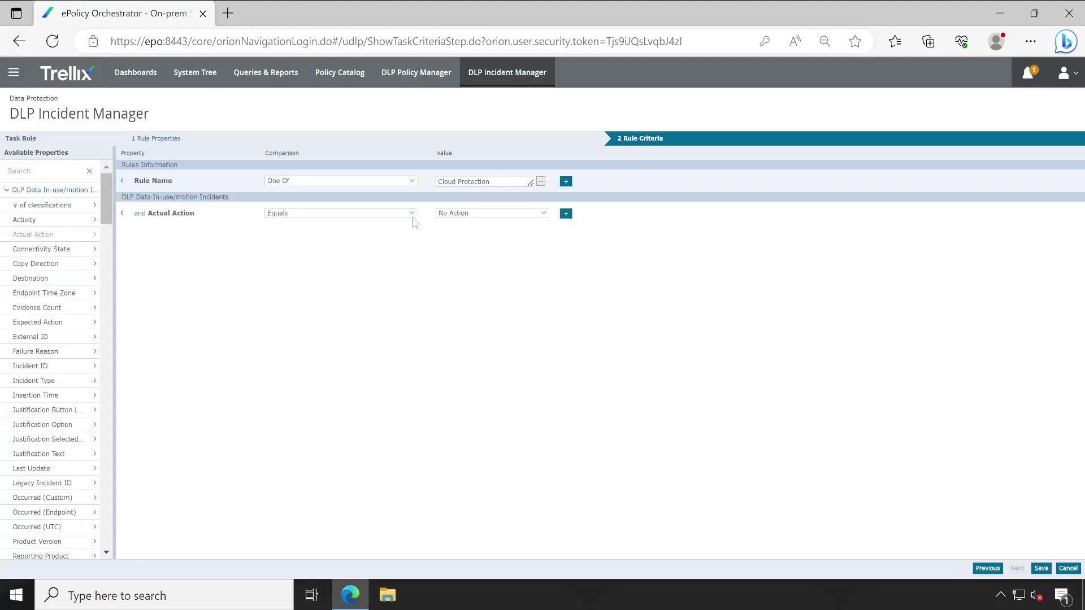
{"action": "left_click", "coordinate": [470, 216]}
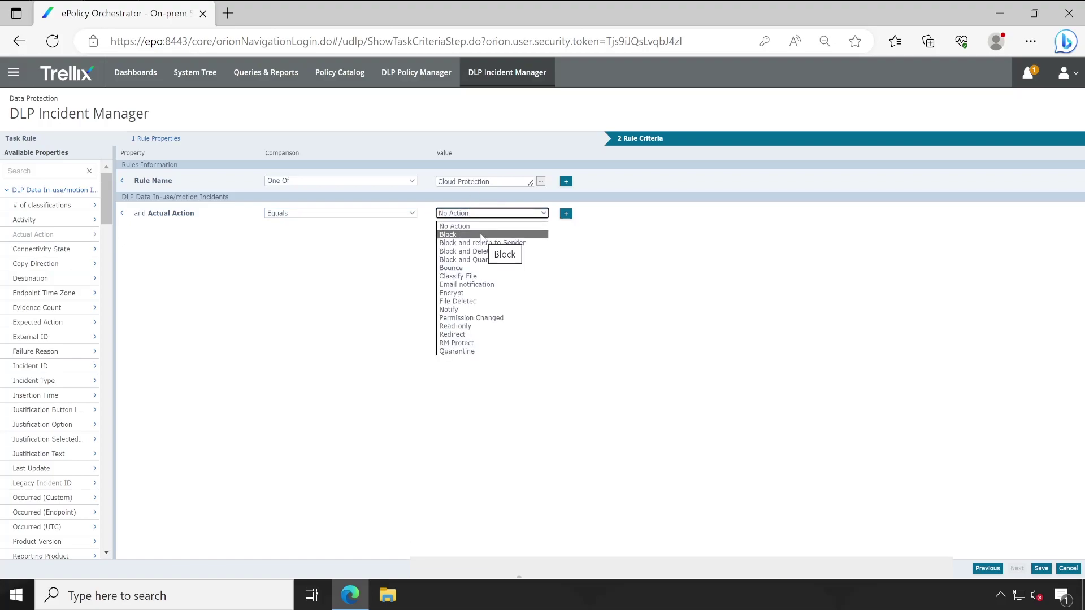
{"action": "left_click", "coordinate": [482, 236]}
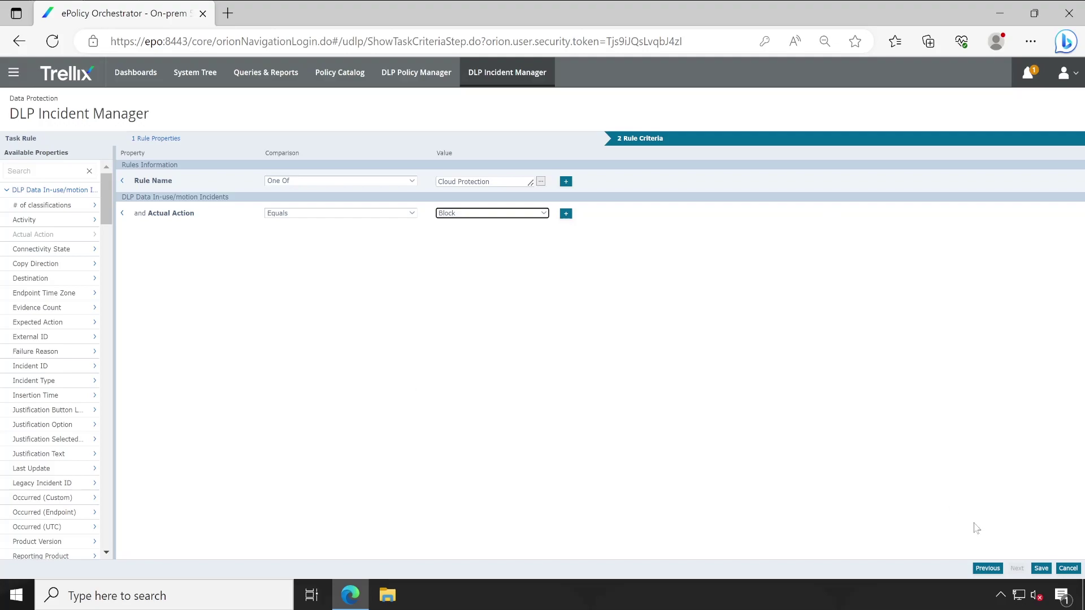
{"action": "left_click", "coordinate": [1040, 568]}
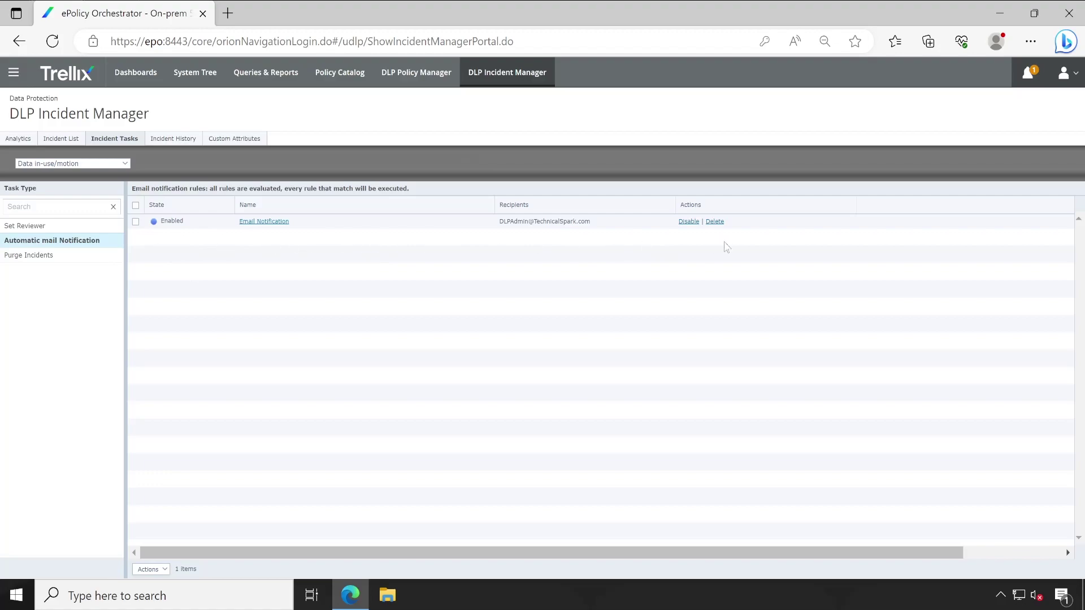
{"action": "left_click", "coordinate": [251, 222]}
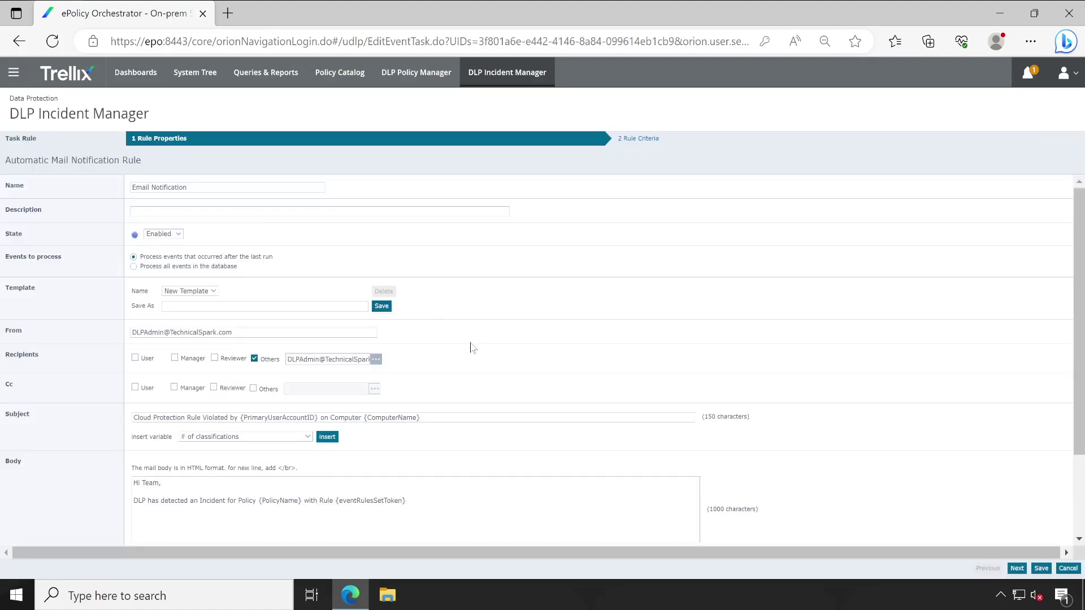
{"action": "left_click", "coordinate": [656, 144]}
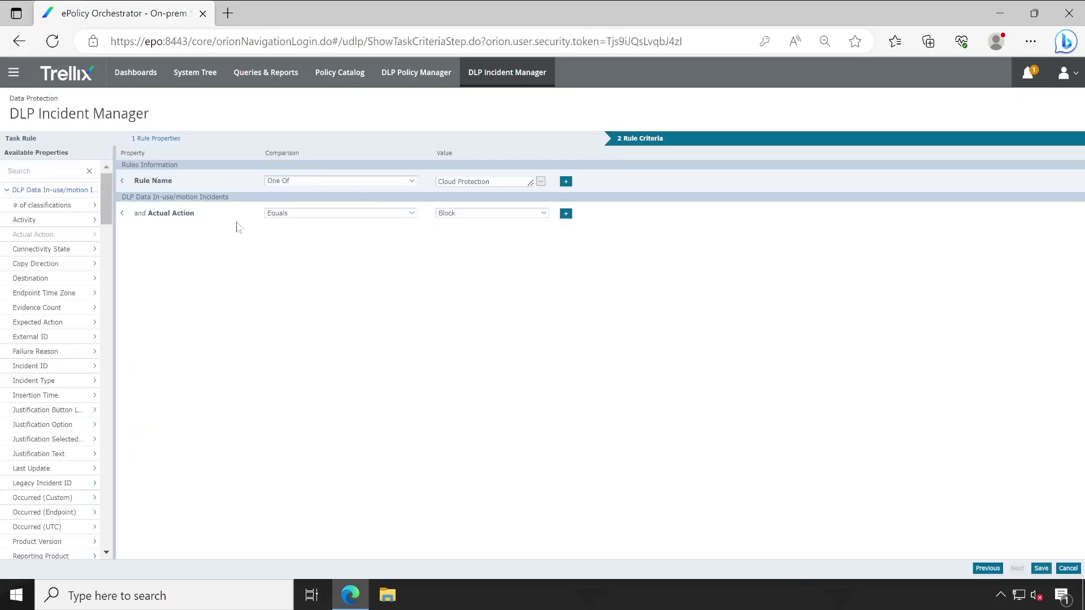
{"action": "left_click_drag", "start_coordinate": [107, 188], "coordinate": [361, 516]}
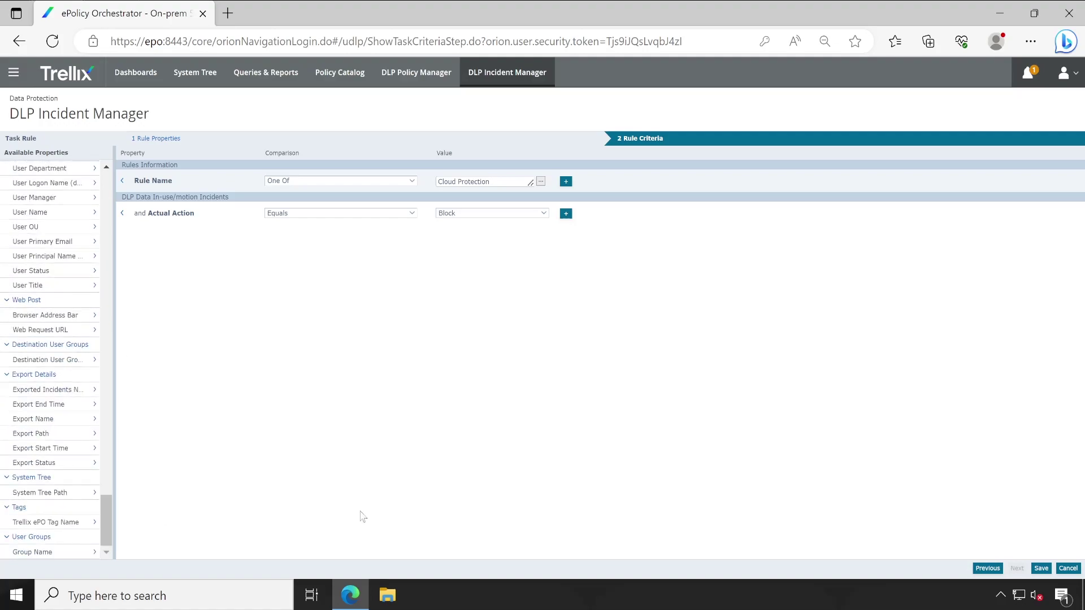
{"action": "left_click", "coordinate": [1068, 569]}
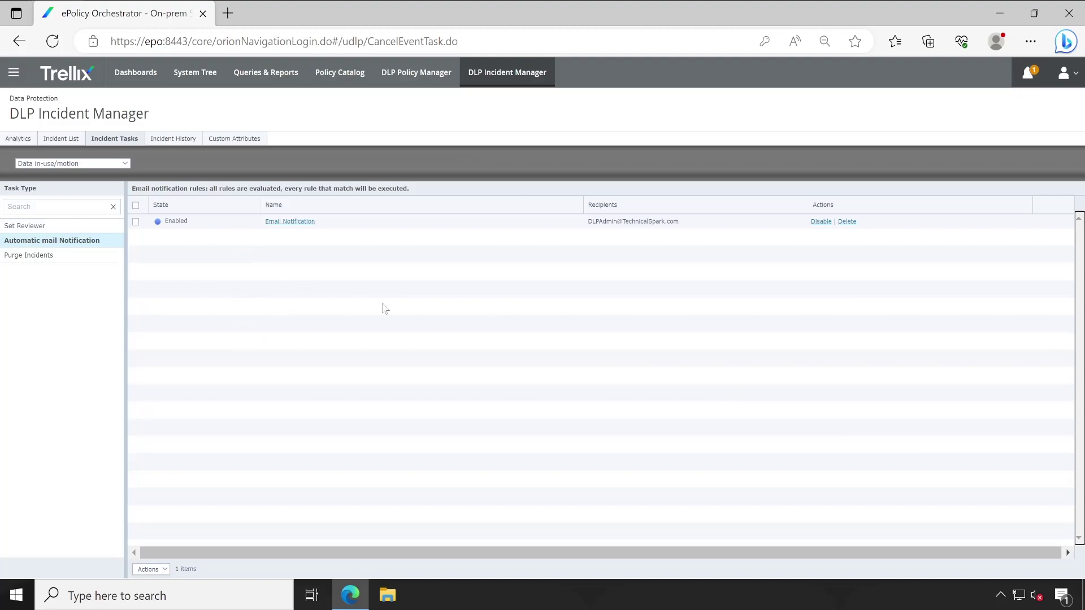
- From Automation > Server Tasks, create a new task named 'DLP Email Notification'
{"action": "left_click", "coordinate": [13, 73]}
{"action": "scroll", "coordinate": [232, 416], "scroll_direction": "down", "scroll_amount": 2}
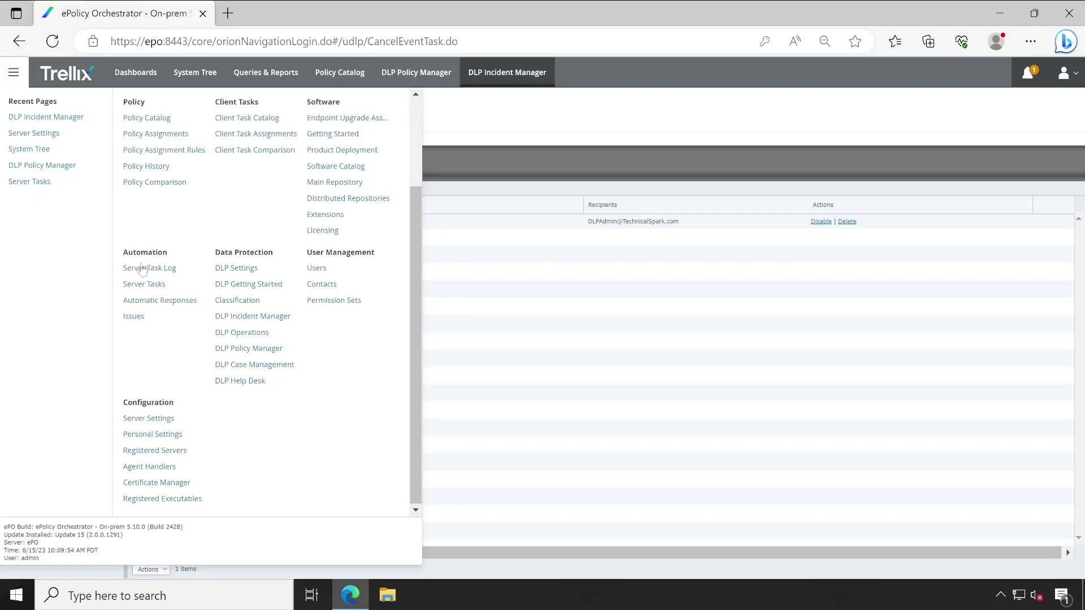
{"action": "left_click", "coordinate": [161, 285]}
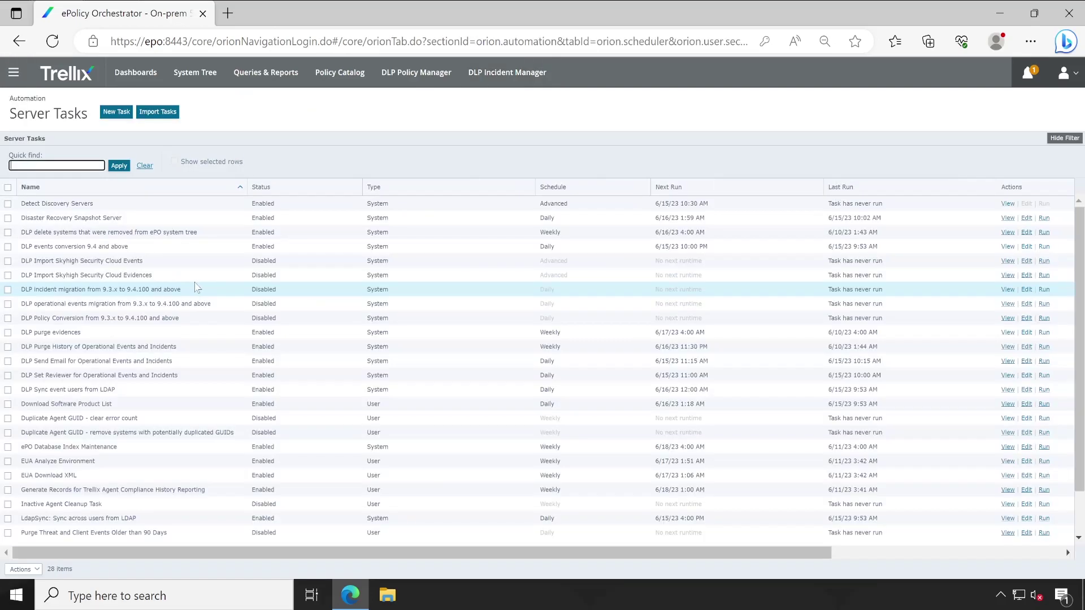
{"action": "left_click", "coordinate": [119, 113]}
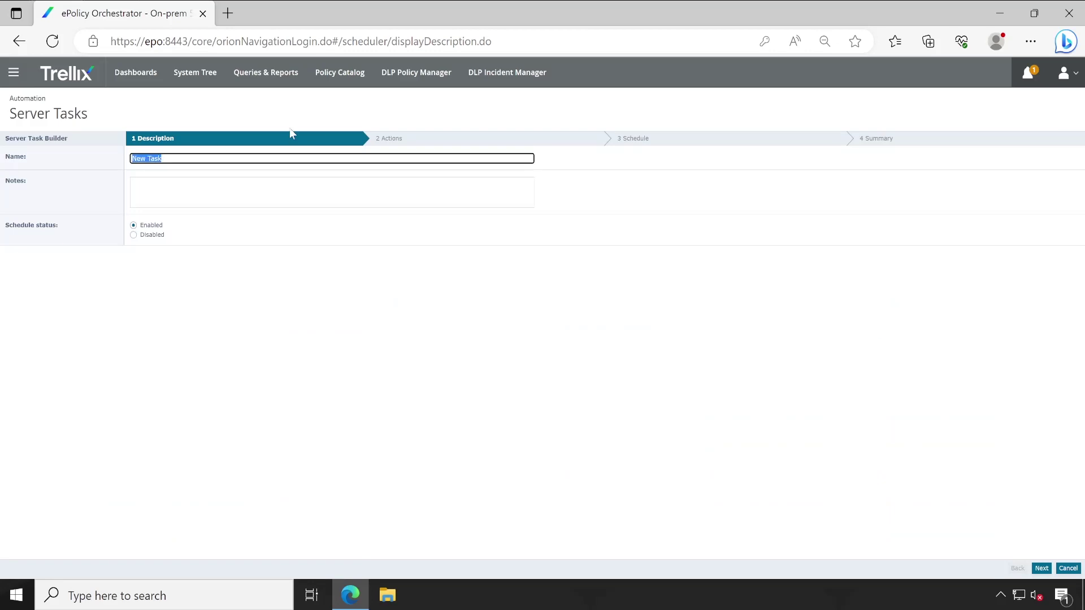
{"action": "type", "text": "DLP Email Notification"}
{"action": "left_click", "coordinate": [339, 323]}
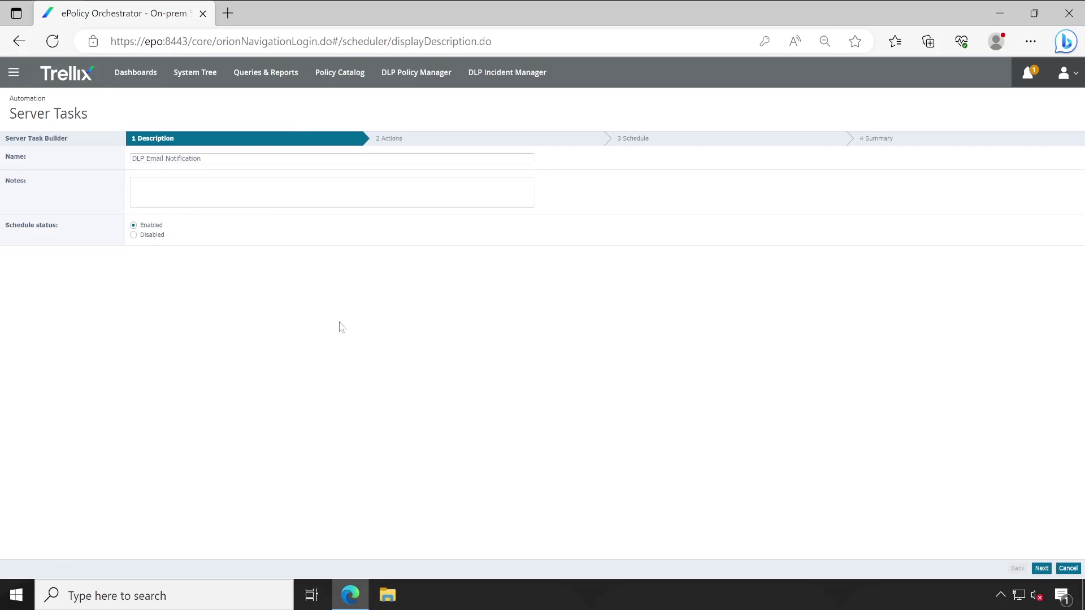
- On the Actions step, browse the Trellix query groups and select 'DLP: Policy distribution'
{"action": "left_click", "coordinate": [1042, 568]}
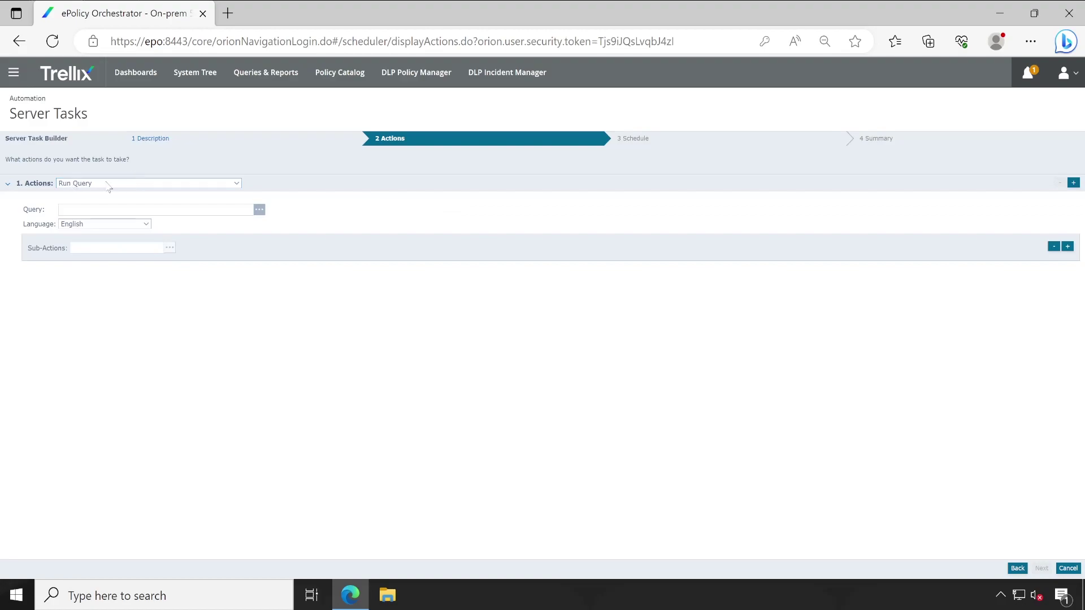
{"action": "left_click", "coordinate": [259, 209]}
{"action": "left_click", "coordinate": [485, 266]}
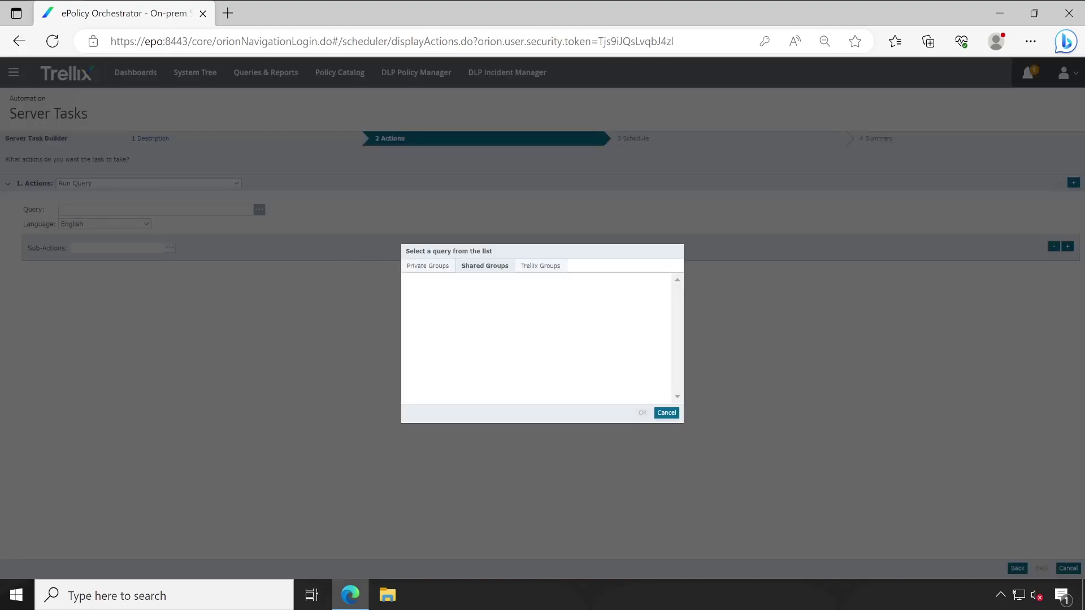
{"action": "left_click", "coordinate": [532, 270]}
{"action": "scroll", "coordinate": [531, 335], "scroll_direction": "down", "scroll_amount": 3}
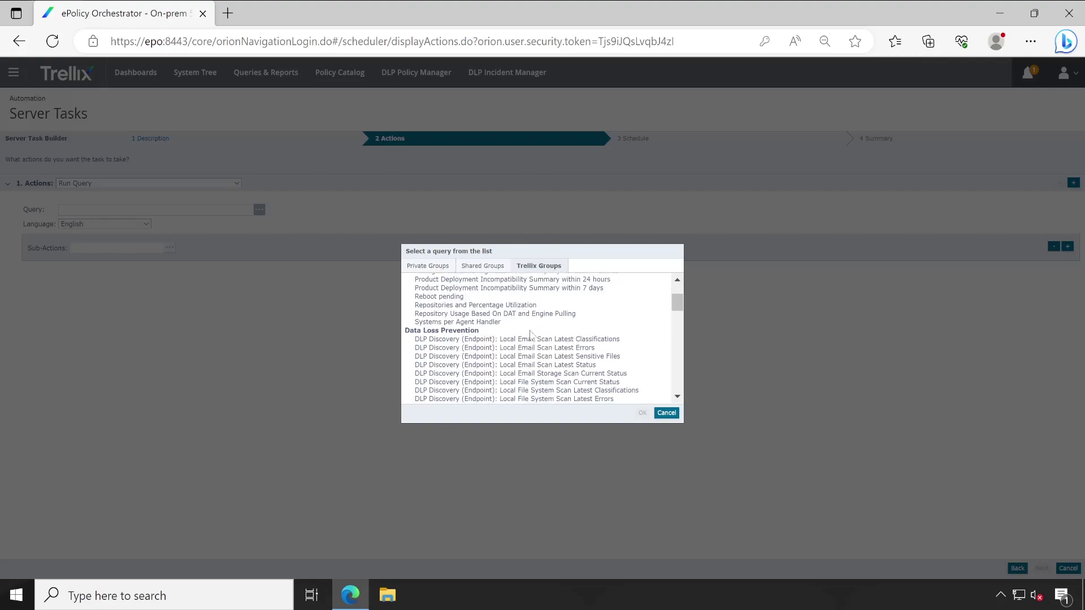
{"action": "scroll", "coordinate": [531, 334], "scroll_direction": "down", "scroll_amount": 3}
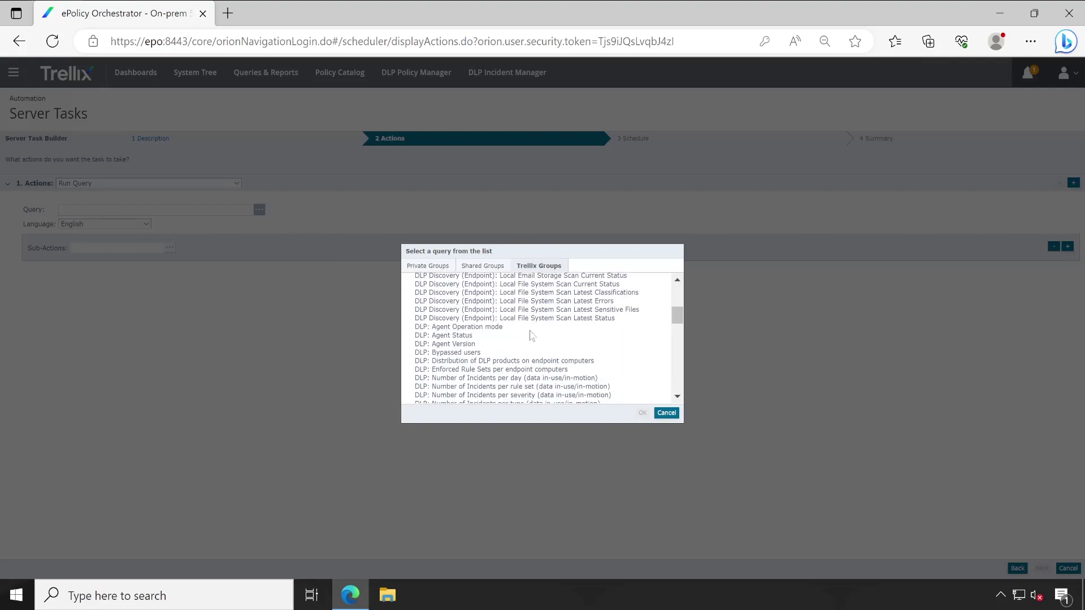
{"action": "scroll", "coordinate": [531, 334], "scroll_direction": "down", "scroll_amount": 3}
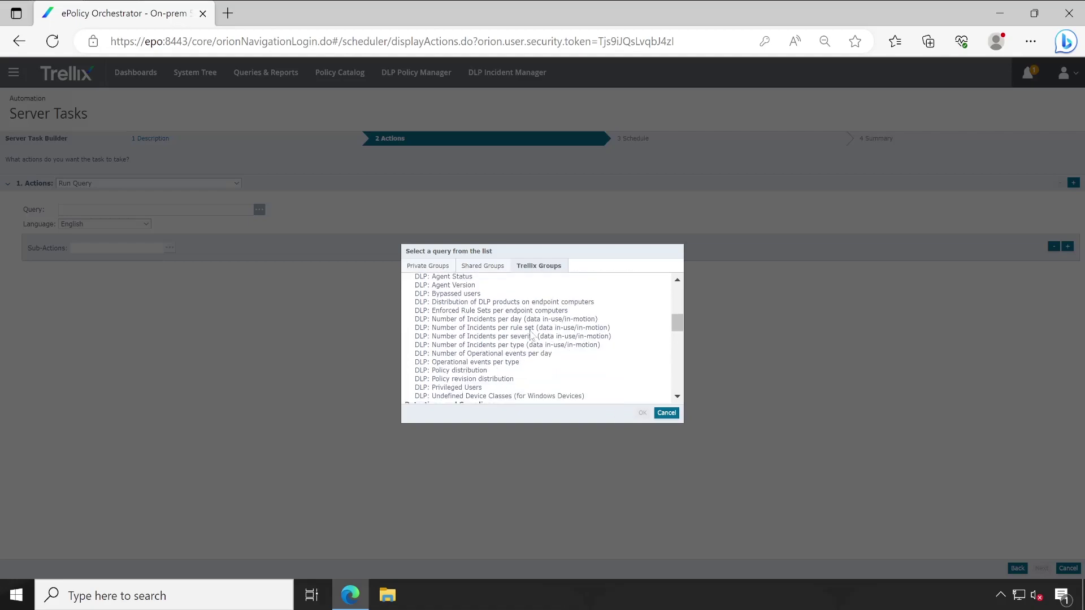
{"action": "left_click", "coordinate": [509, 374]}
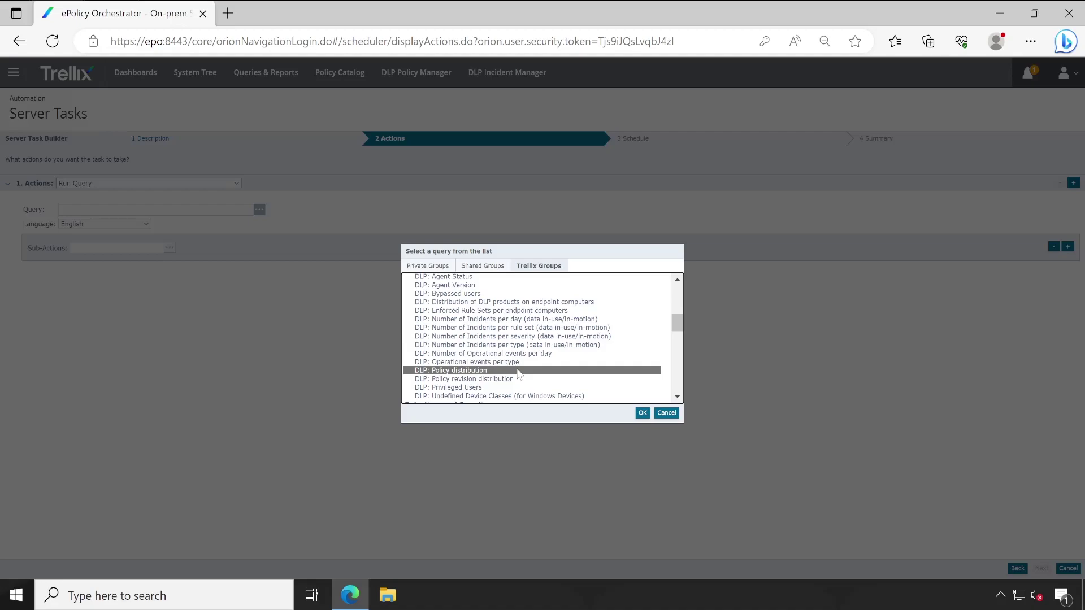
- Look at the Applied Client Tasks and Applied Policies queries, then confirm 'DLP: Policy distribution'
{"action": "scroll", "coordinate": [519, 372], "scroll_direction": "down", "scroll_amount": 15}
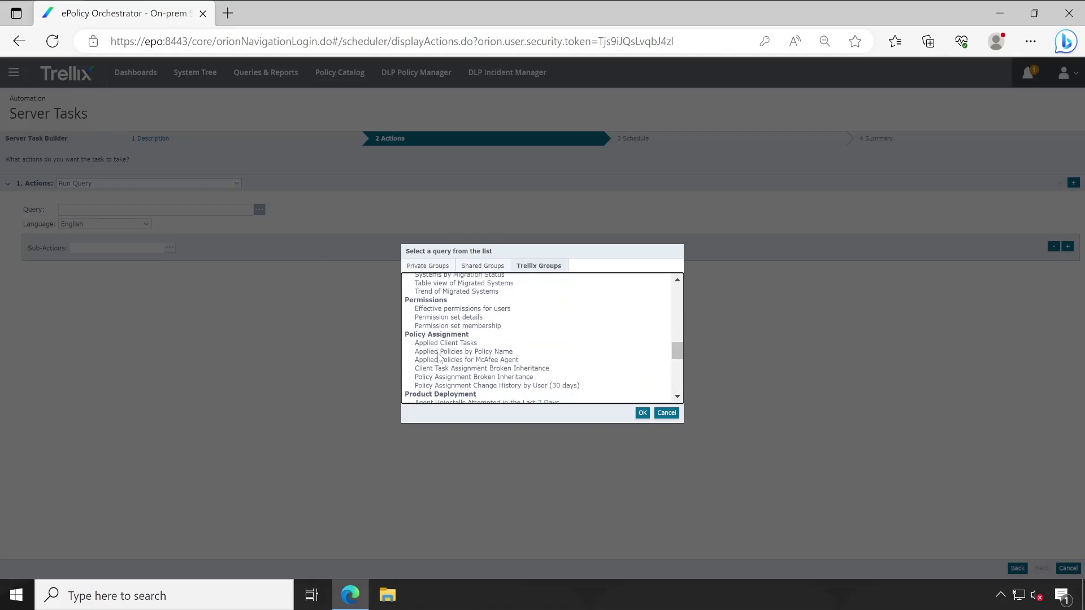
{"action": "left_click", "coordinate": [475, 345]}
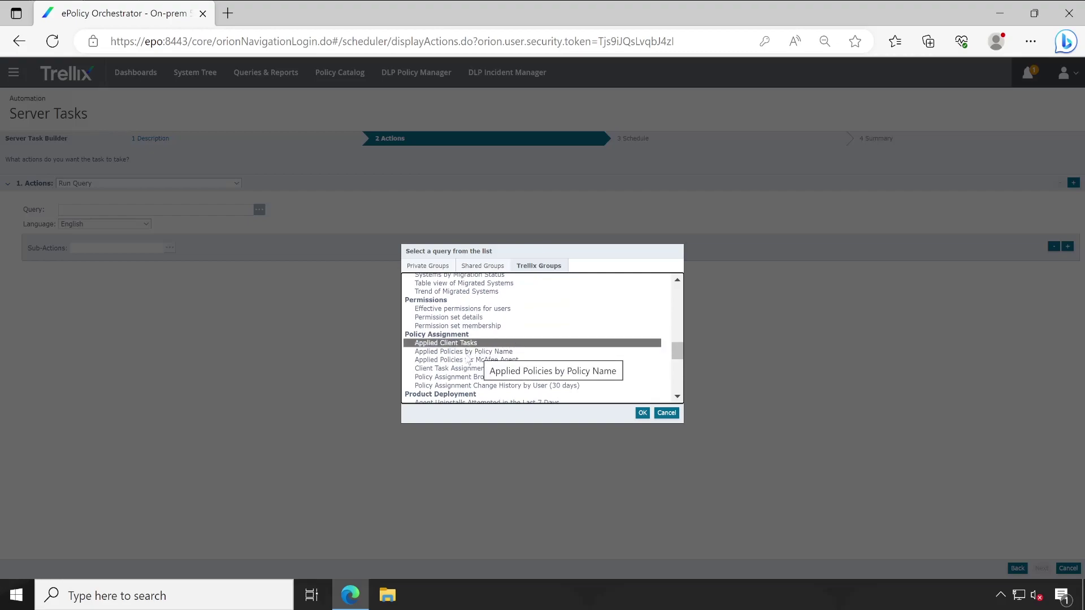
{"action": "left_click", "coordinate": [468, 352]}
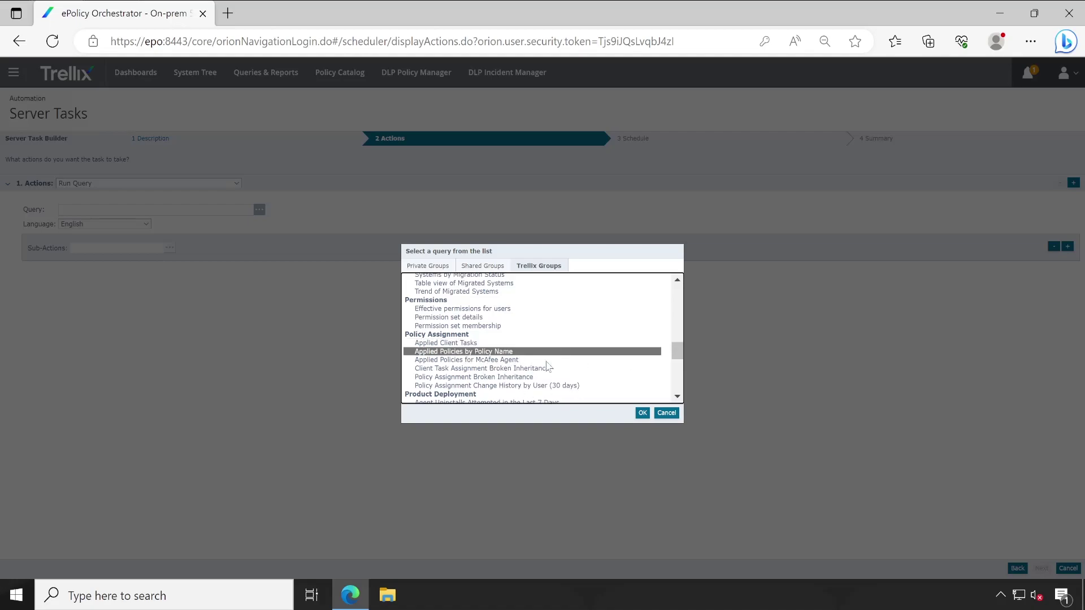
{"action": "scroll", "coordinate": [527, 379], "scroll_direction": "up", "scroll_amount": 3}
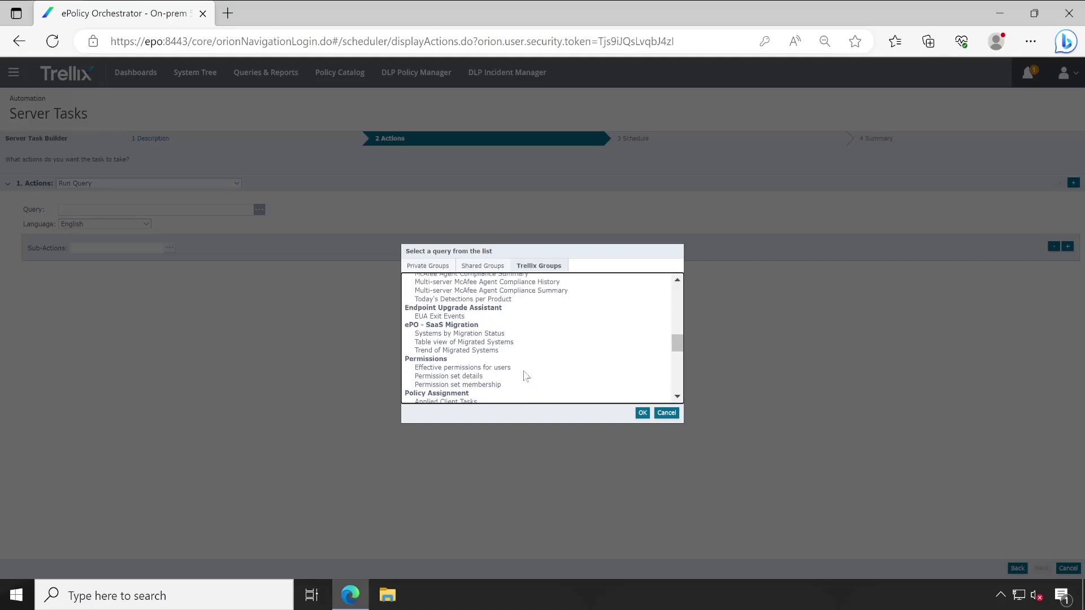
{"action": "scroll", "coordinate": [526, 377], "scroll_direction": "up", "scroll_amount": 2}
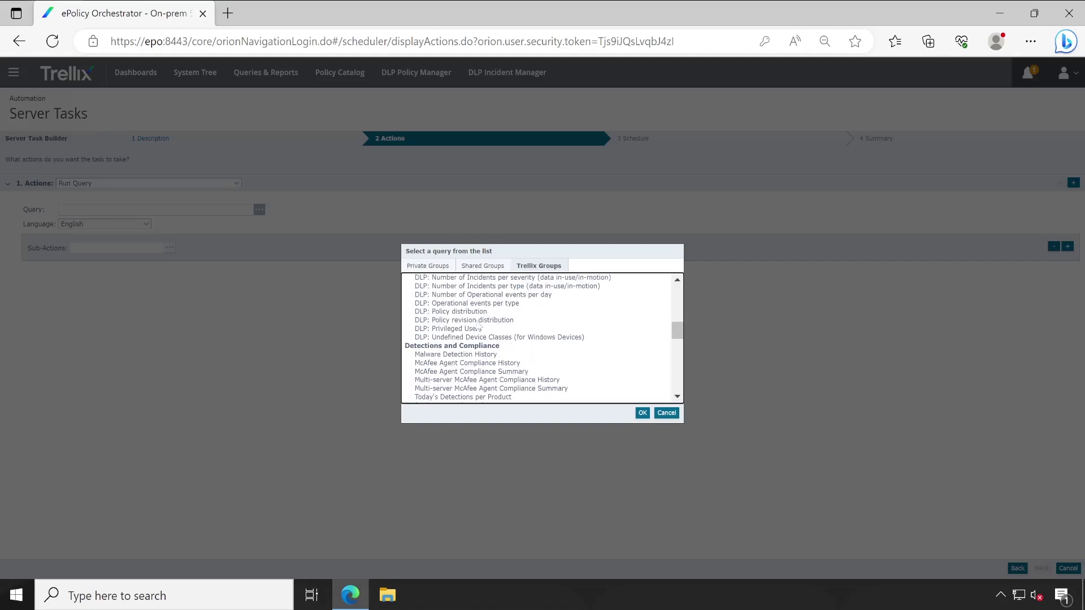
{"action": "left_click", "coordinate": [479, 312]}
{"action": "left_click", "coordinate": [642, 413]}
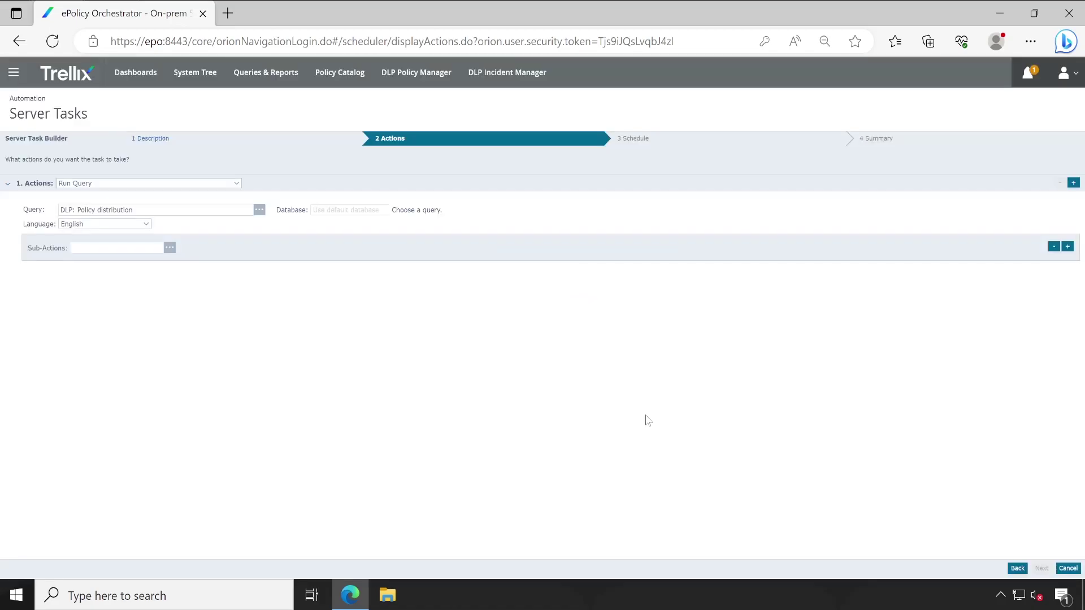
- Add an Email File sub-action with the ePO user as the recipient
{"action": "left_click", "coordinate": [169, 247]}
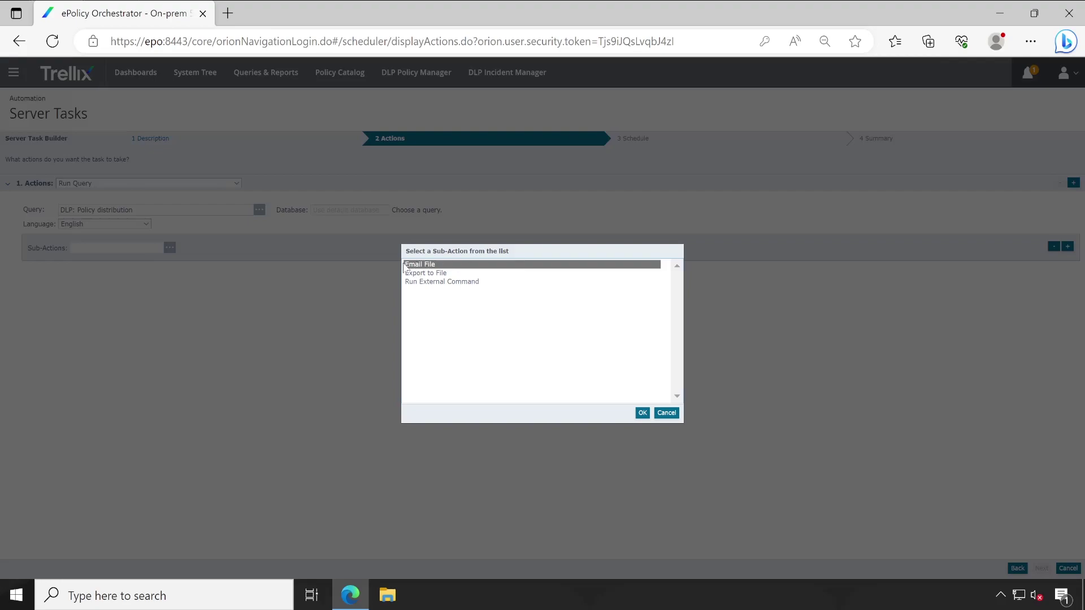
{"action": "left_click", "coordinate": [642, 412]}
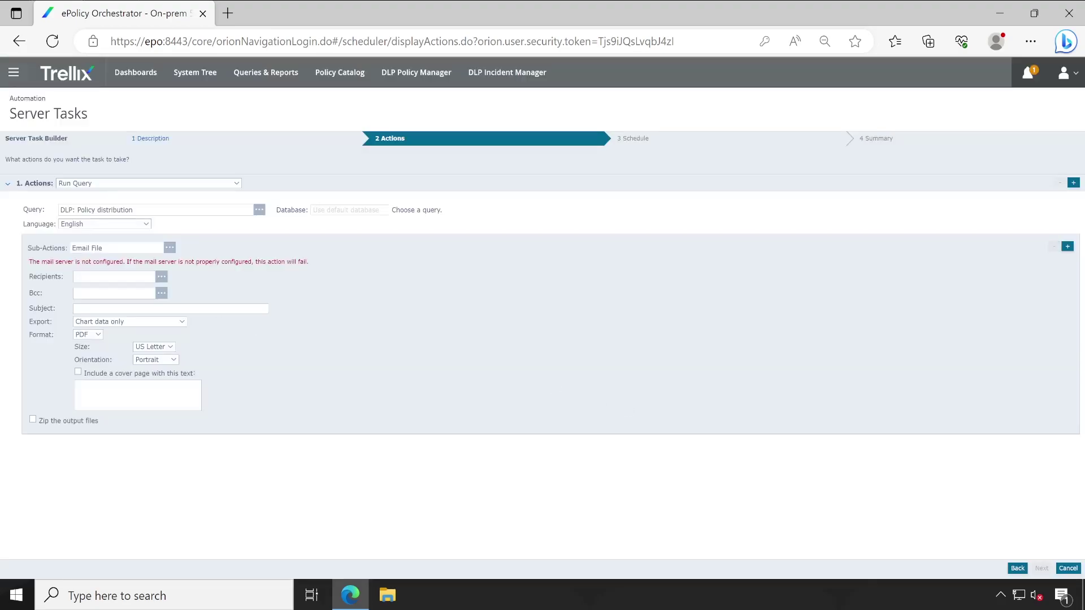
{"action": "left_click", "coordinate": [154, 277]}
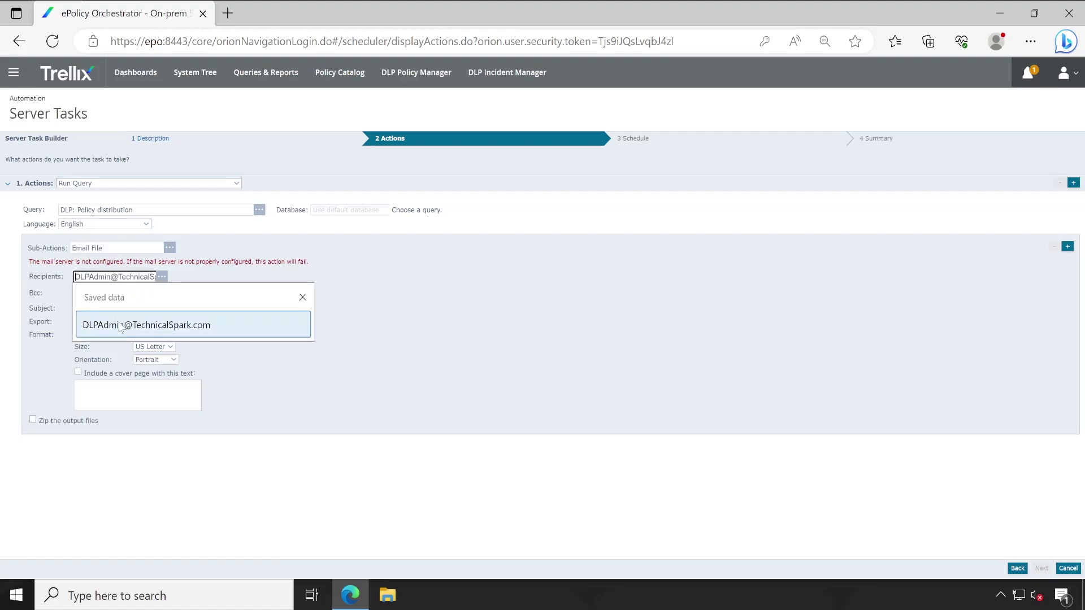
{"action": "left_click", "coordinate": [163, 276]}
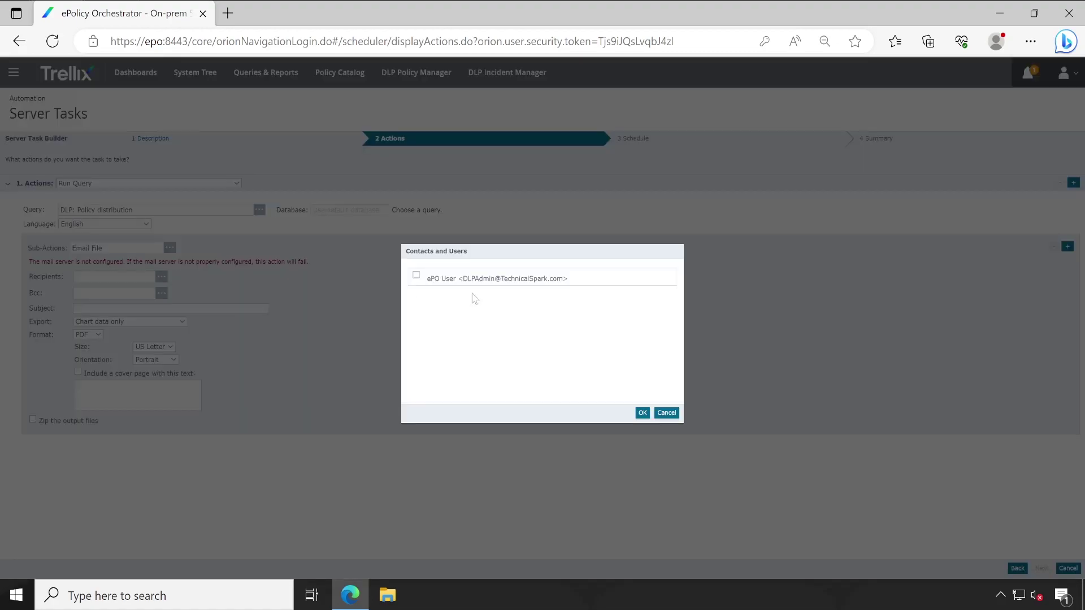
{"action": "left_click", "coordinate": [416, 276]}
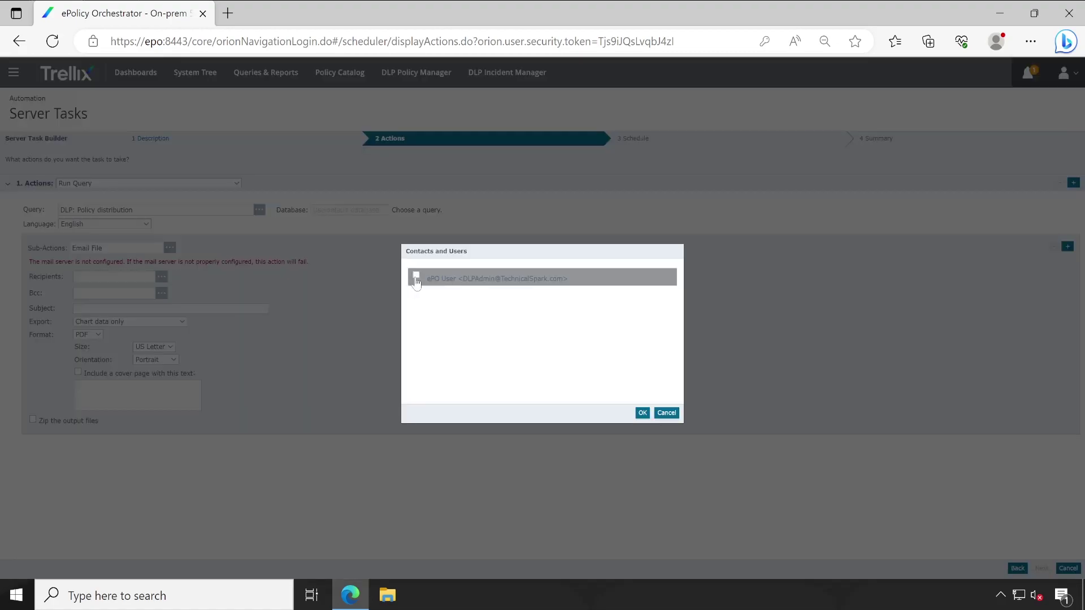
{"action": "left_click", "coordinate": [643, 413]}
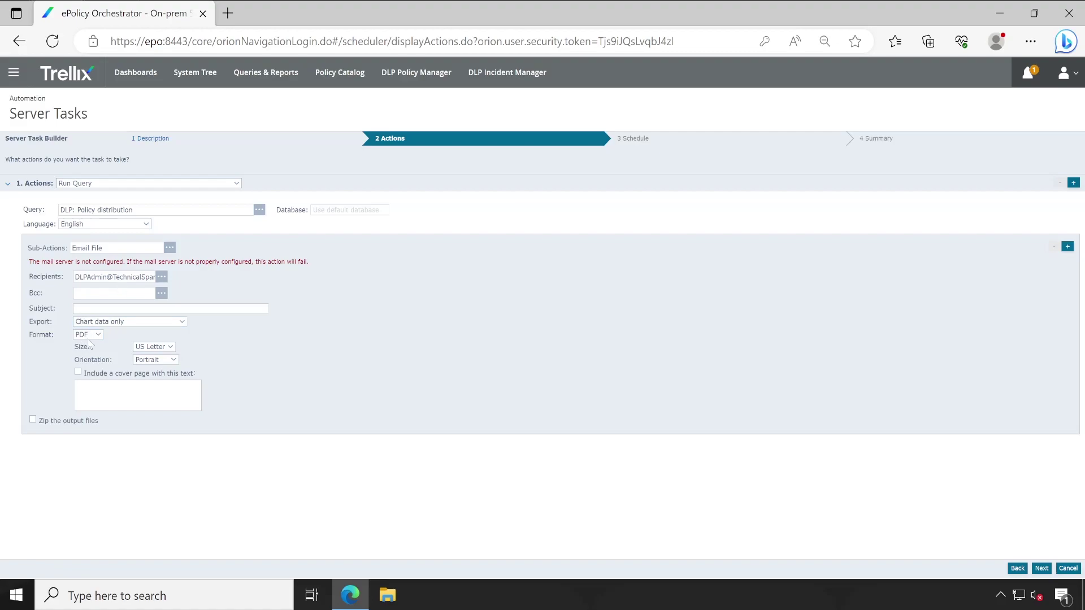
- Set the format to CSV and the subject to 'DLP Policy Distribution Email Notificaiton'
{"action": "left_click", "coordinate": [88, 335]}
{"action": "left_click", "coordinate": [84, 351]}
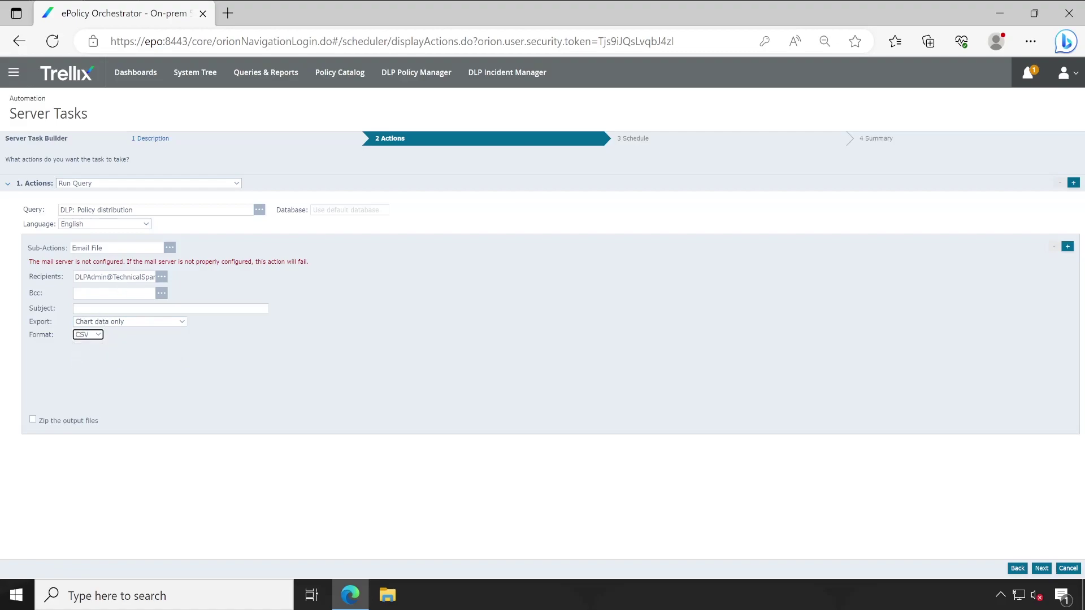
{"action": "left_click", "coordinate": [169, 309]}
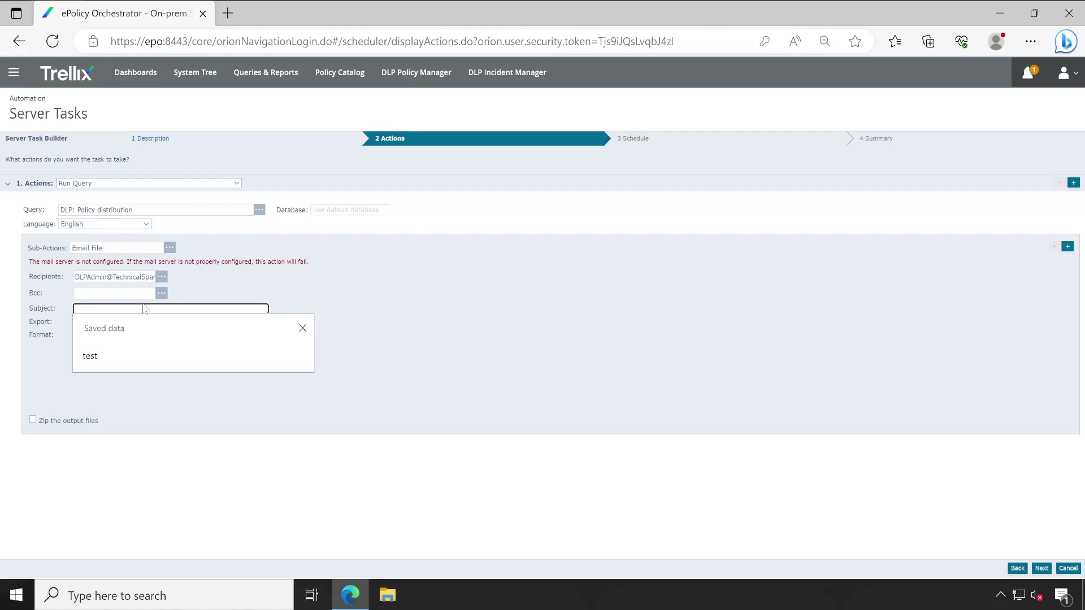
{"action": "type", "text": "Tes"}
{"action": "key", "text": "BackSpace"}
{"action": "key", "text": "BackSpace"}
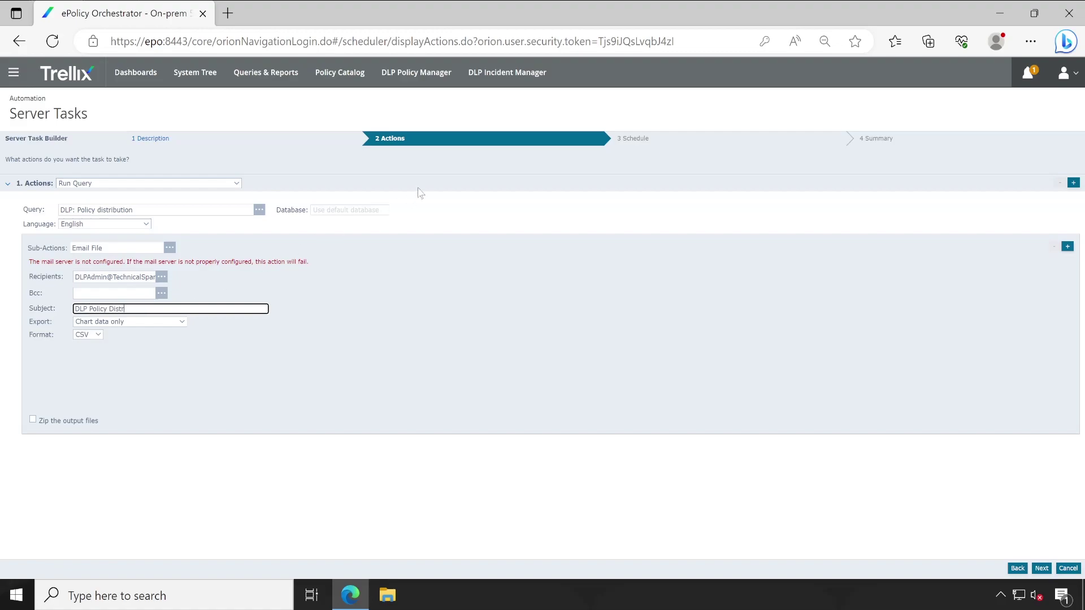
{"action": "type", "text": "Email Notificaiton"}
{"action": "left_click", "coordinate": [784, 429]}
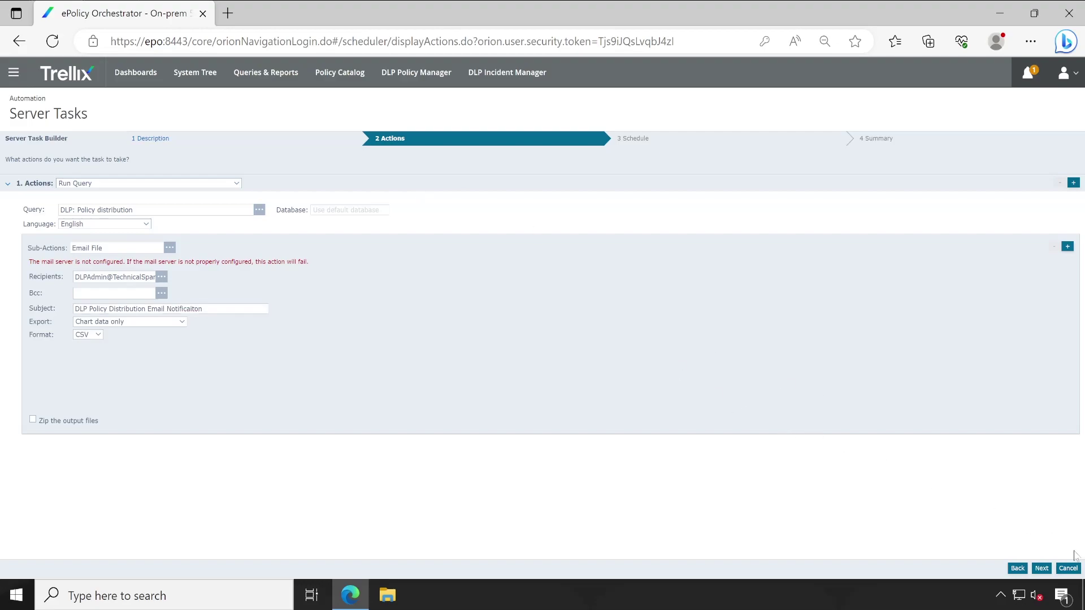
{"action": "left_click", "coordinate": [1041, 569]}
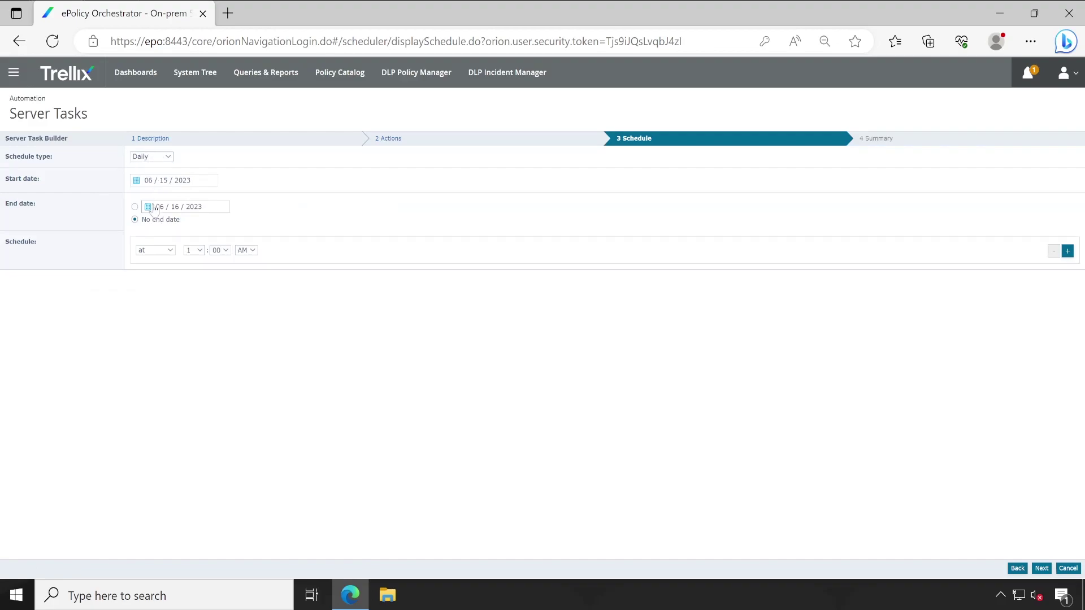
- Keep the schedule type Daily and set the run hour to 9 AM
{"action": "left_click", "coordinate": [152, 161]}
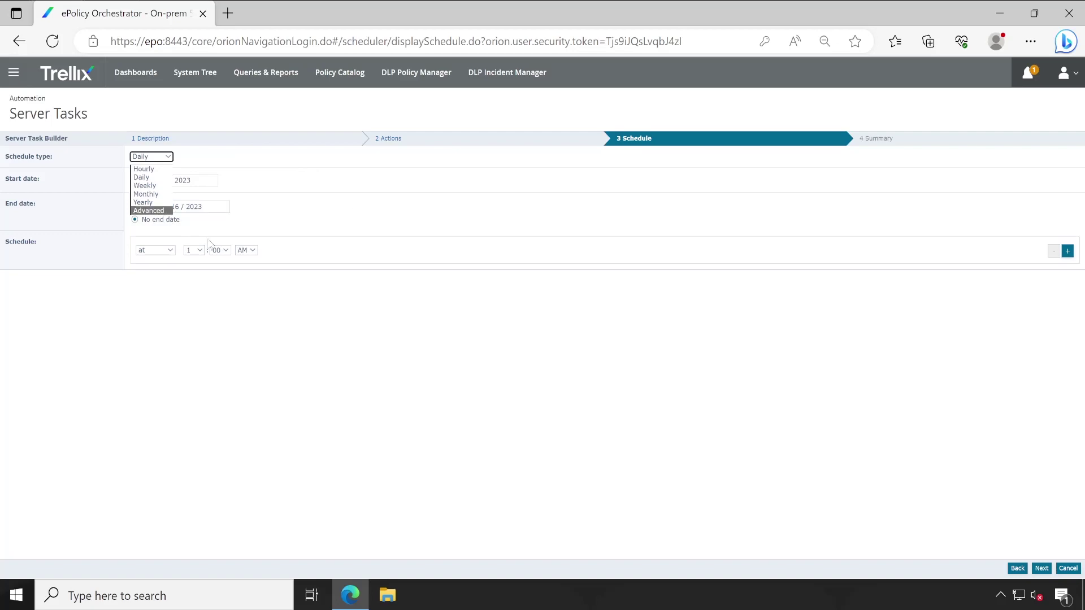
{"action": "left_click", "coordinate": [163, 178]}
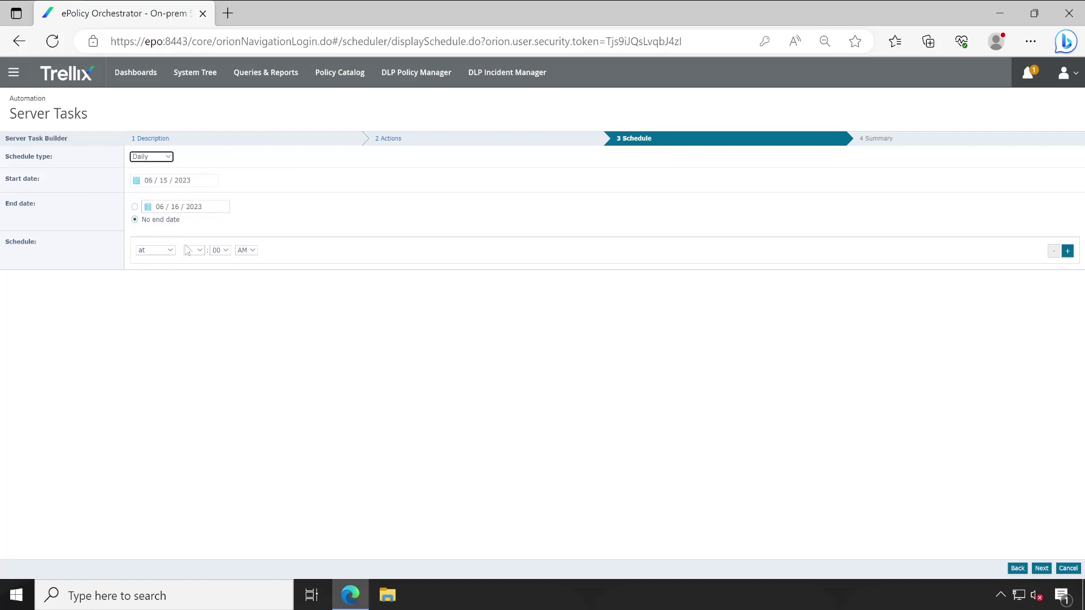
{"action": "left_click", "coordinate": [205, 253]}
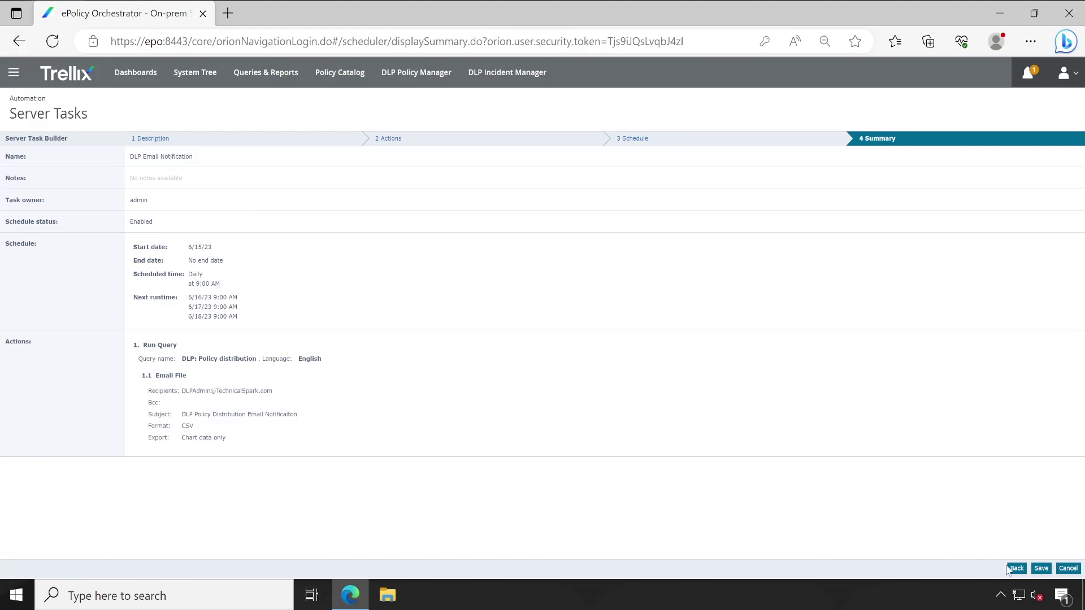
- Save the task and filter Server Tasks by 'DLP ema' to confirm it shows Enabled
{"action": "left_click", "coordinate": [1041, 569]}
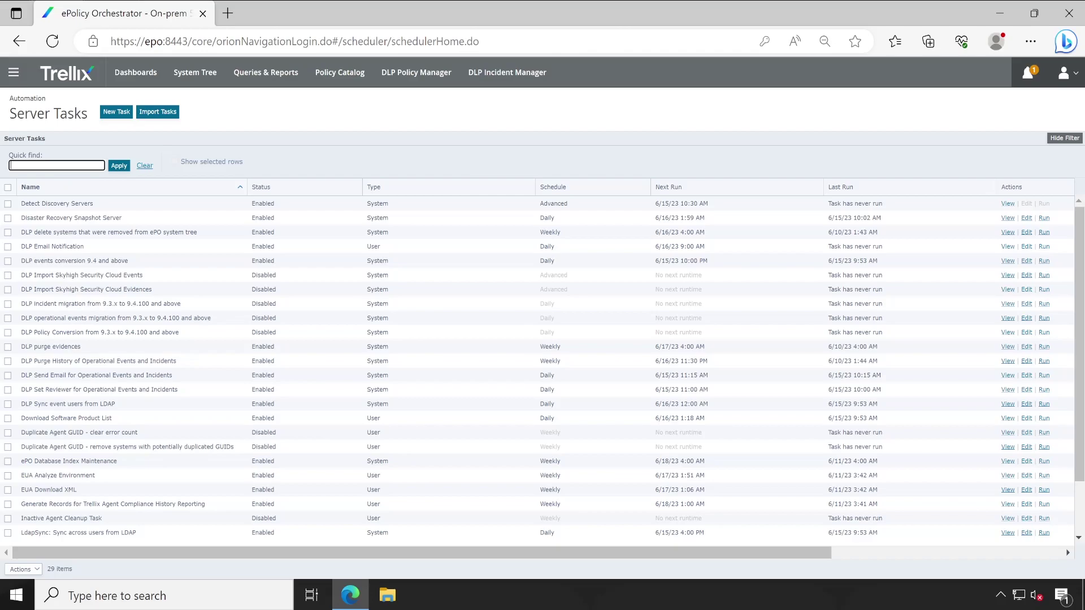
{"action": "type", "text": "DLP email"}
{"action": "key", "text": "Return"}
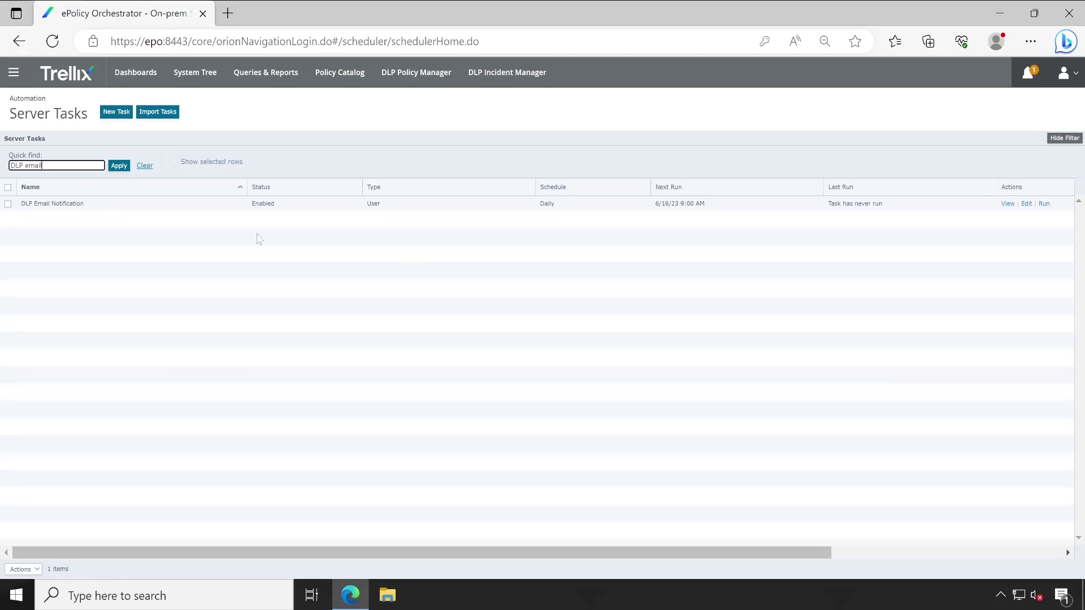
{"action": "left_click_drag", "start_coordinate": [273, 204], "coordinate": [251, 204]}
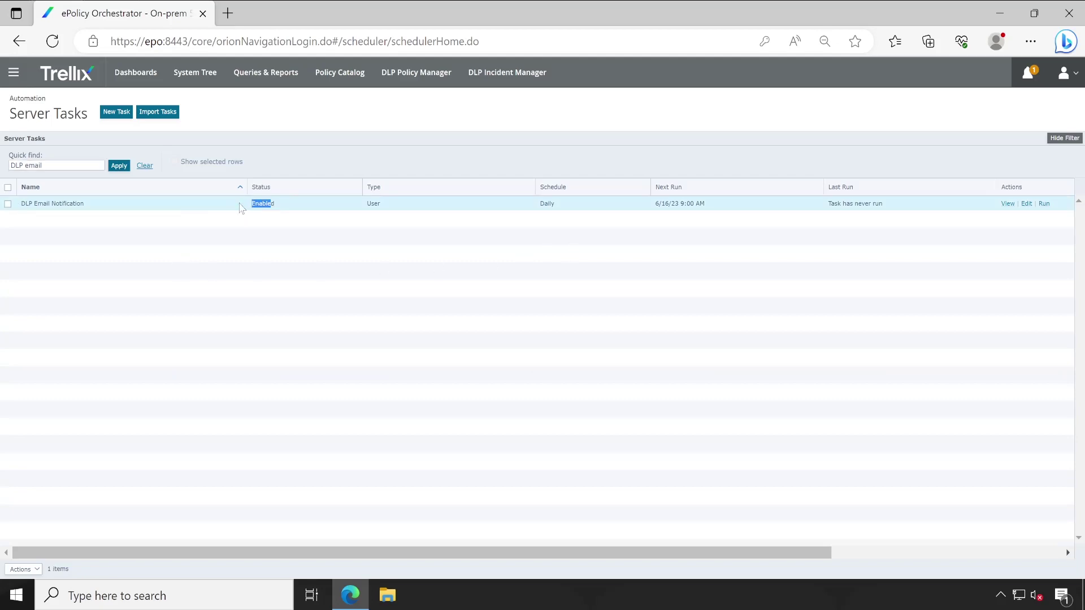
{"action": "left_click", "coordinate": [442, 307]}
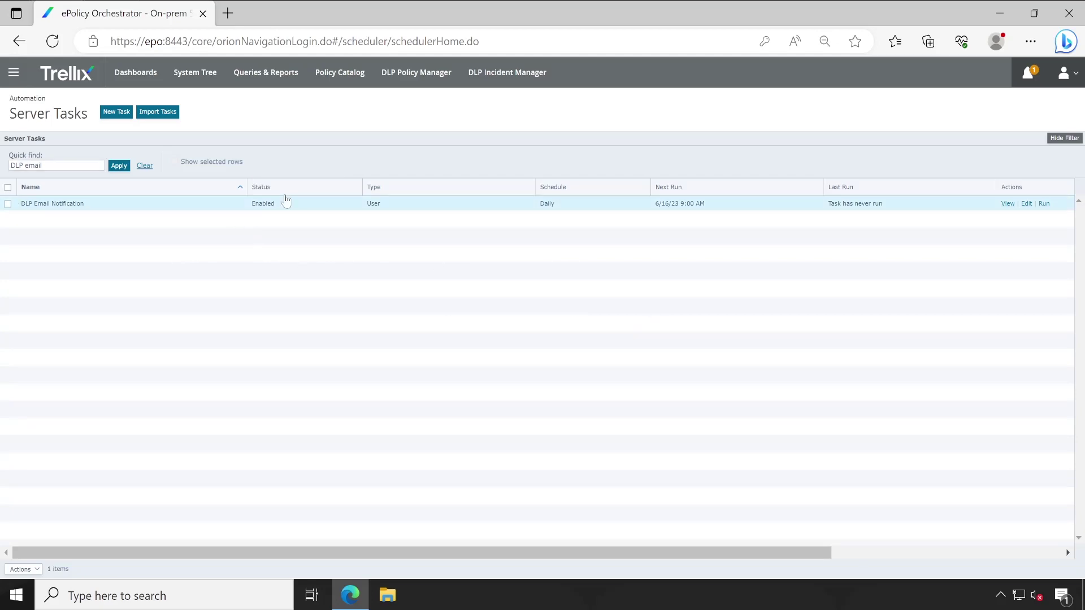